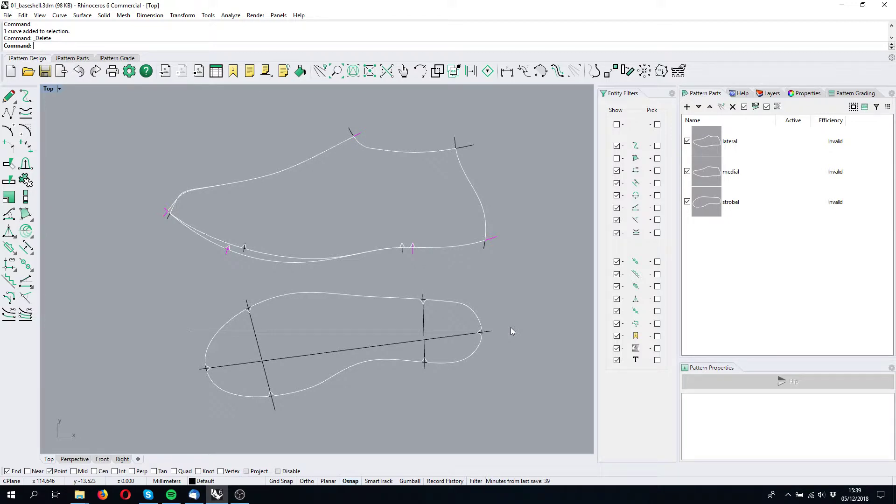
Show all entity types in the drawing and open the part preview
left_click(617, 125)
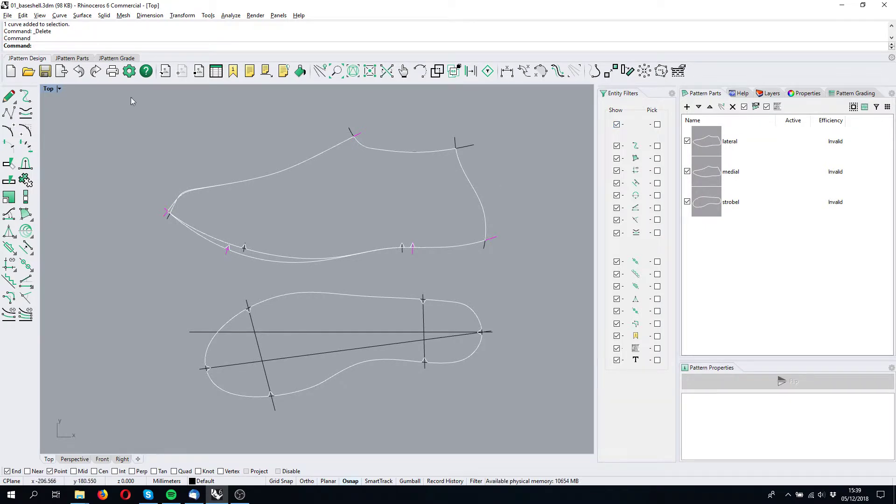
left_click(72, 59)
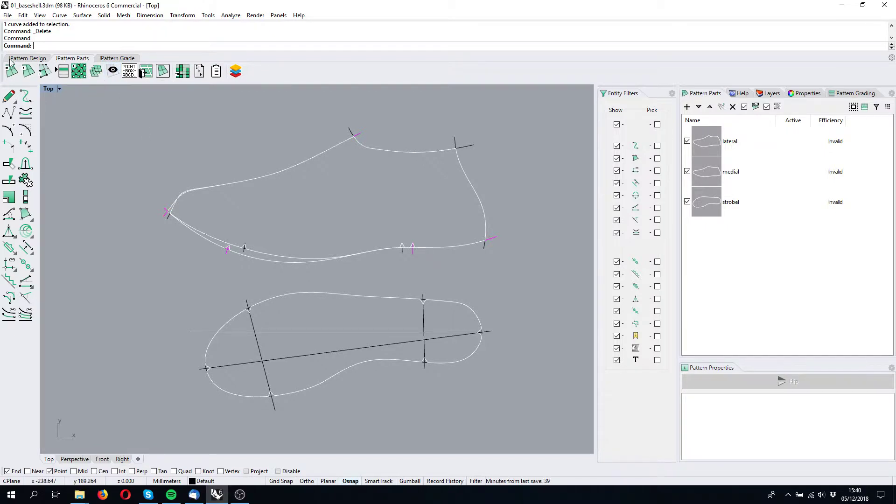
left_click(113, 71)
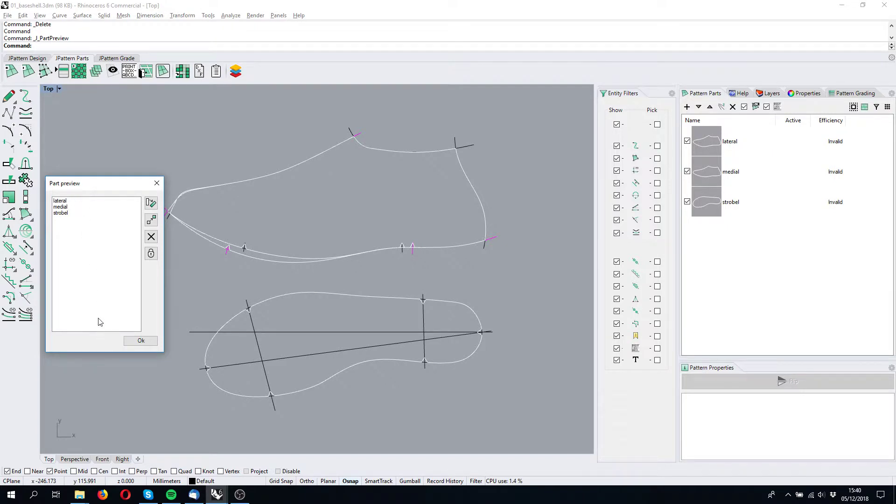
Place a strobel preview by translating it from its heel-side notch to the rear black notch on the upper's bottom edge, with intersection snapping enabled
left_click(67, 214)
left_click(150, 219)
scroll(424, 361, "up", 5)
scroll(425, 355, "up", 5)
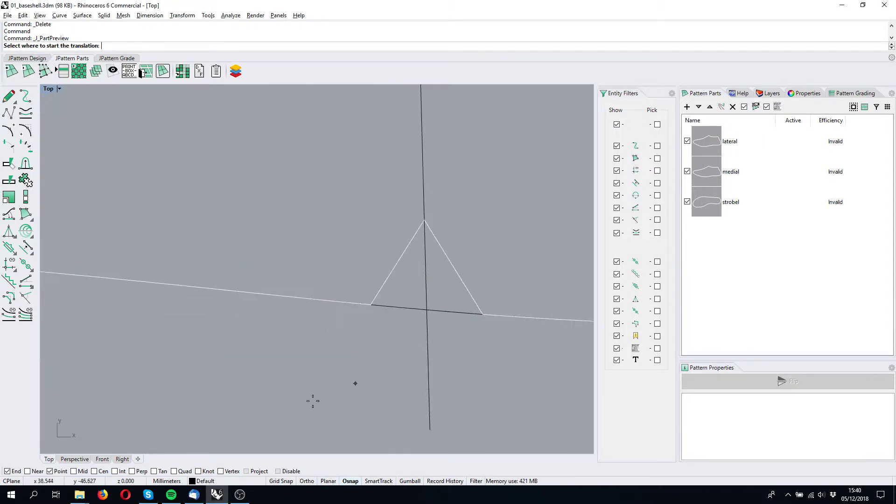
left_click(115, 471)
left_click(427, 309)
scroll(360, 320, "down", 5)
scroll(343, 324, "up", 5)
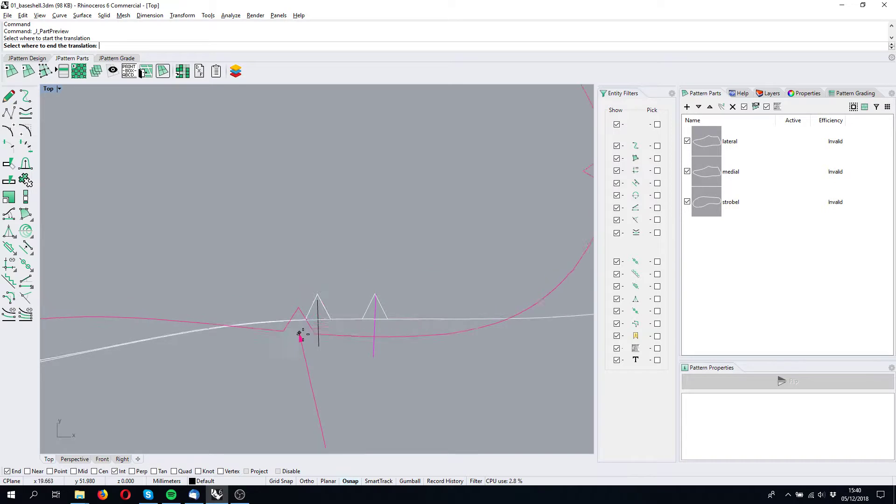
left_click(318, 319)
scroll(286, 337, "down", 10)
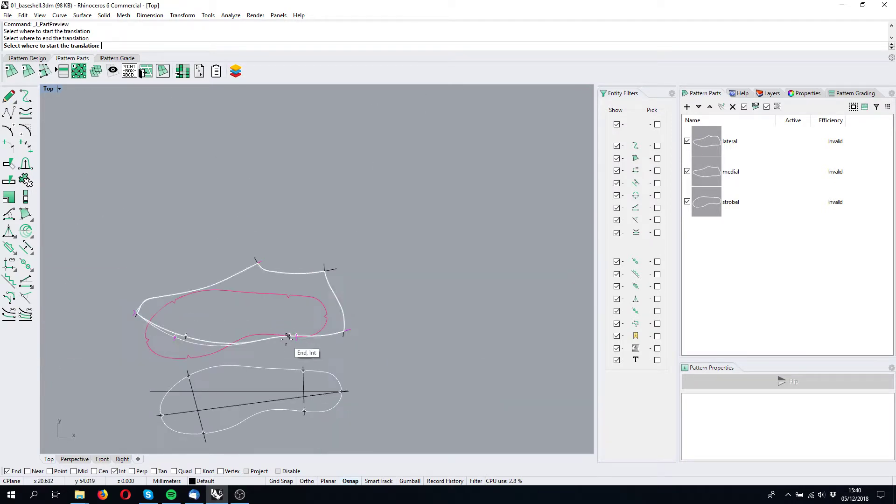
right_click(269, 361)
right_click_drag(268, 362, 295, 312)
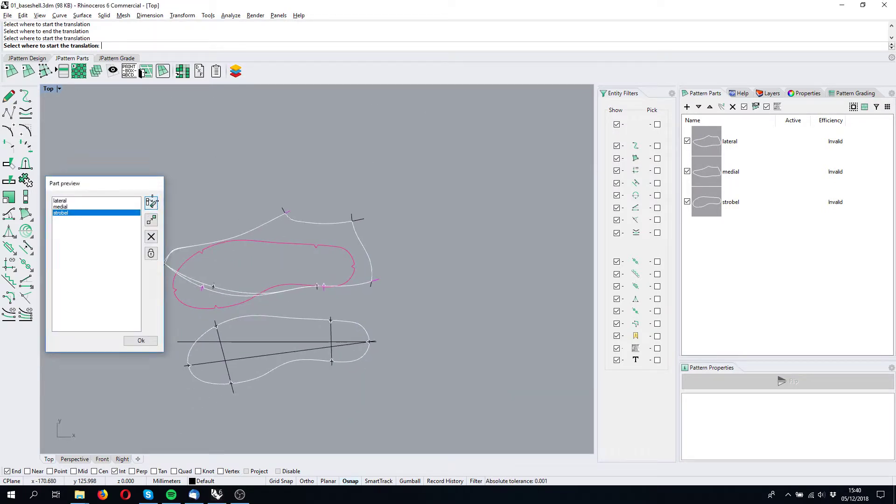
Walk the strobel preview forward from the rear black notch by rotating it about successive contact points on the upper's bottom edge
left_click(151, 221)
scroll(327, 286, "up", 10)
left_click(405, 315)
left_click(242, 219)
left_click(220, 253)
left_click(335, 320)
left_click(192, 203)
left_click(178, 212)
right_click_drag(111, 251, 298, 150)
left_click(385, 243)
left_click(202, 350)
left_click(192, 336)
scroll(191, 332, "down", 4)
left_click(225, 312)
left_click(172, 356)
left_click(163, 352)
Continue rotating the strobel preview about contact points along the bottom edge until it reaches the front black notch
right_click_drag(166, 350, 374, 274)
scroll(334, 258, "up", 8)
left_click(368, 257)
left_click(236, 300)
left_click(223, 279)
left_click(319, 259)
left_click(173, 308)
left_click(181, 275)
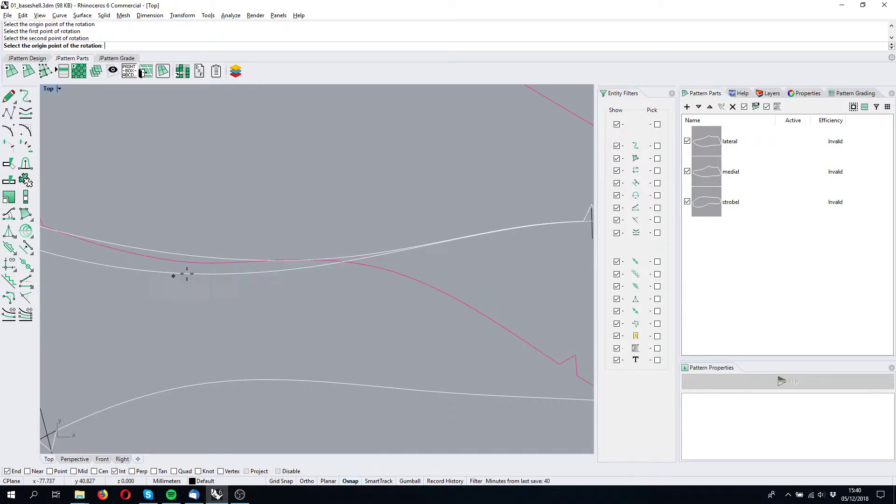
left_click(250, 262)
left_click(133, 293)
left_click(111, 281)
right_click_drag(139, 288, 319, 287)
left_click(366, 254)
left_click(294, 167)
left_click(269, 176)
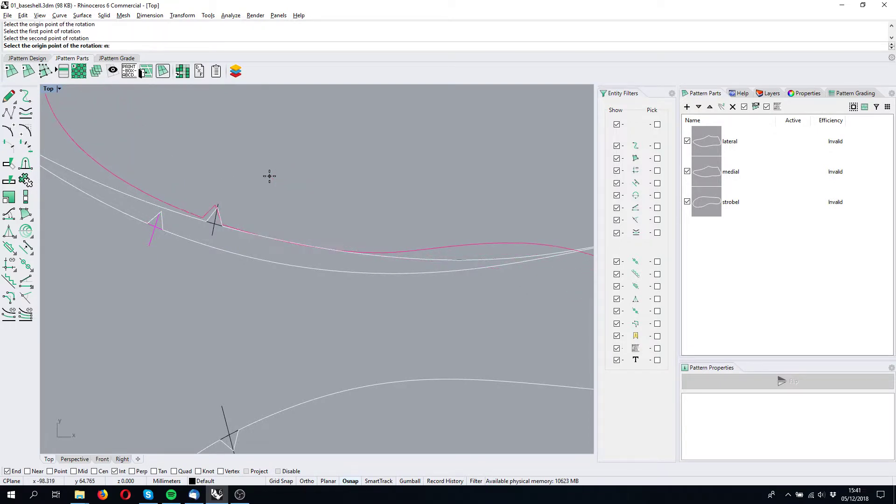
scroll(210, 219, "up", 3)
scroll(157, 195, "down", 4)
right_click_drag(157, 198, 307, 226)
right_click(305, 209)
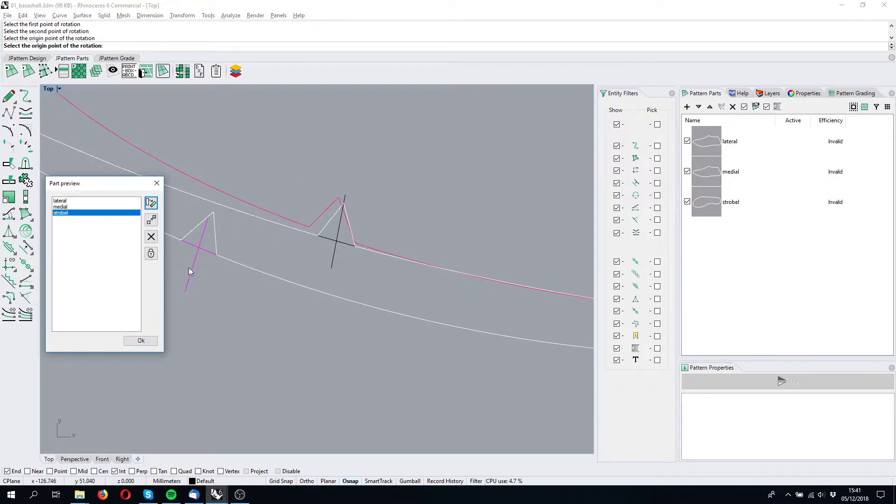
Lock the strobel preview in its current position at the front black notch
scroll(243, 295, "down", 5)
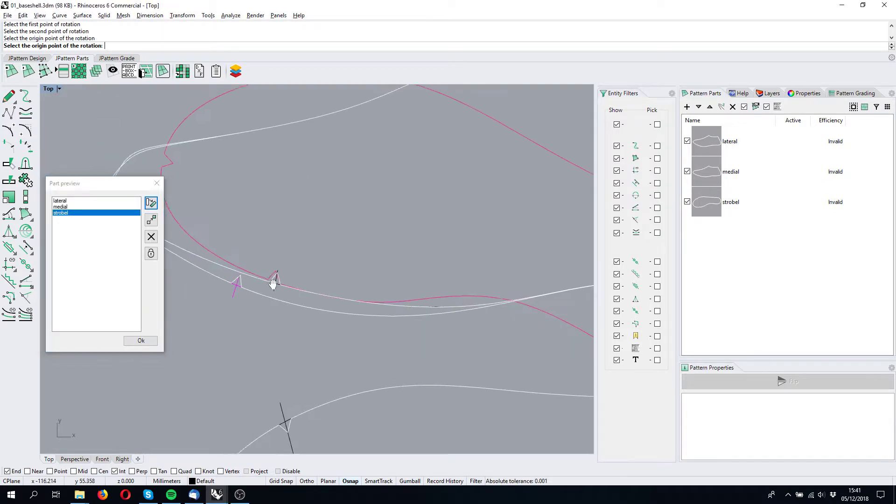
left_click(151, 260)
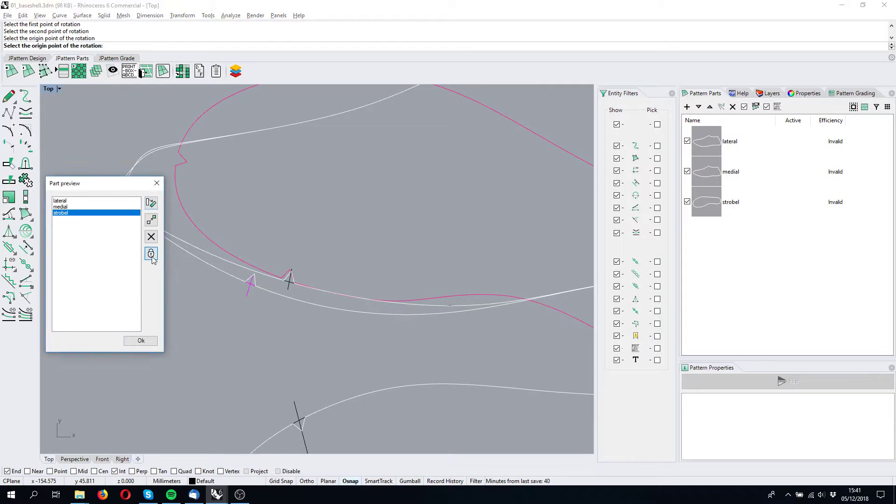
scroll(276, 281, "up", 4)
scroll(403, 233, "down", 4)
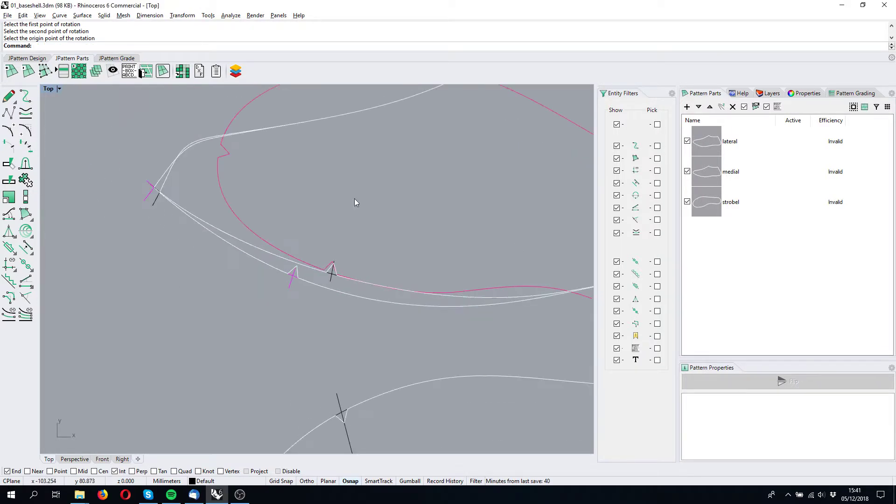
Shift the strobel preview curve slightly so its notch coincides with the front black notch of the upper
left_click(261, 110)
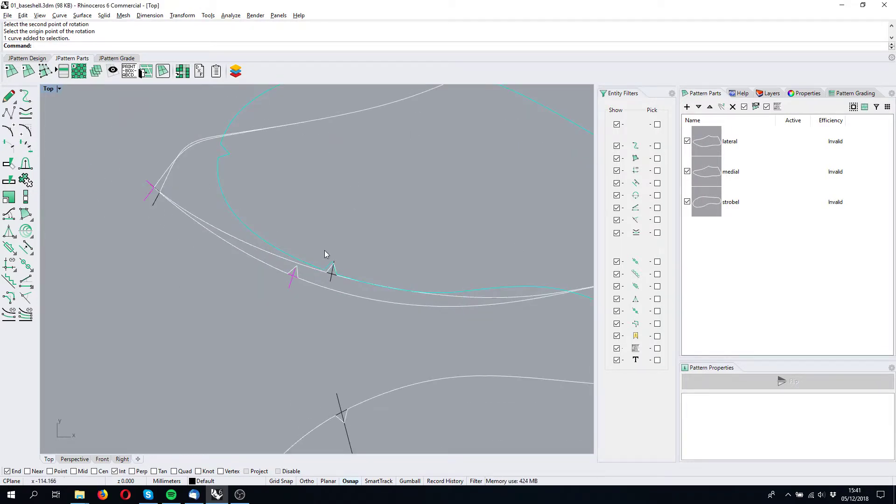
scroll(315, 284, "up", 5)
key("Escape")
mouse_move(344, 288)
left_mouse_down()
mouse_move(329, 284)
mouse_move(339, 282)
left_mouse_up()
left_click(401, 194)
scroll(400, 206, "down", 3)
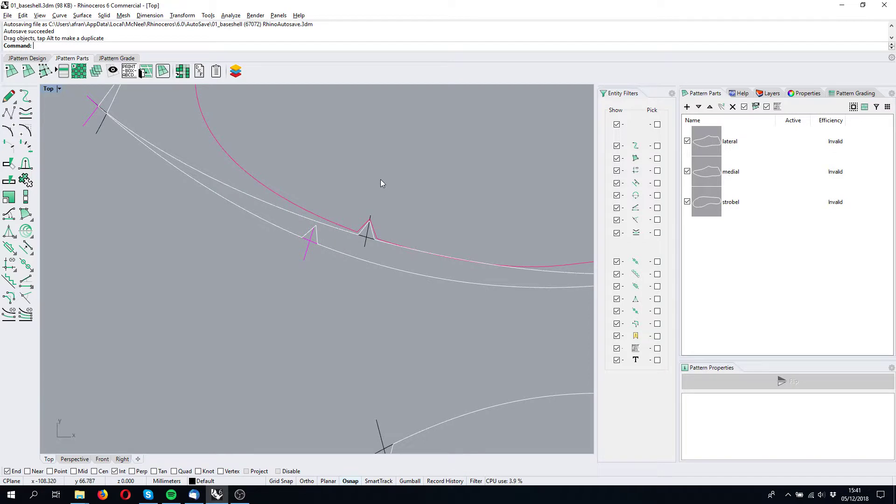
Reopen the part preview, rotate the strobel preview from the front black notch towards the toe, and remove the preview
left_click(112, 70)
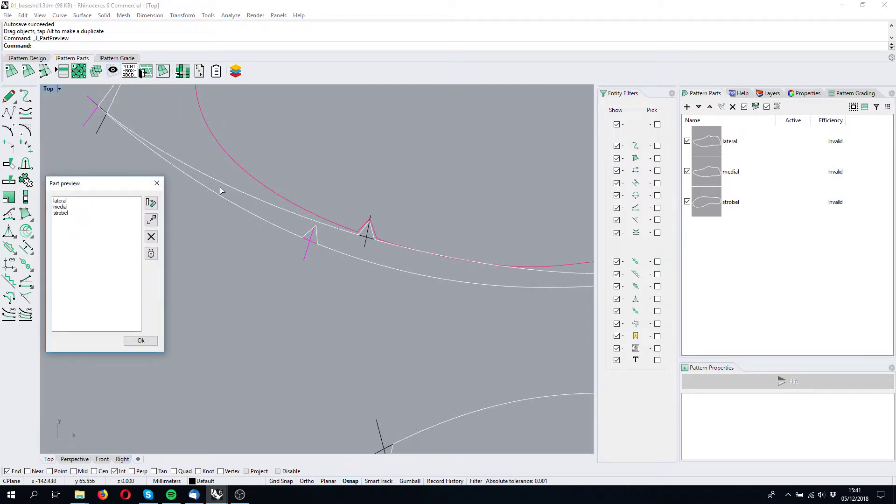
left_click(150, 202)
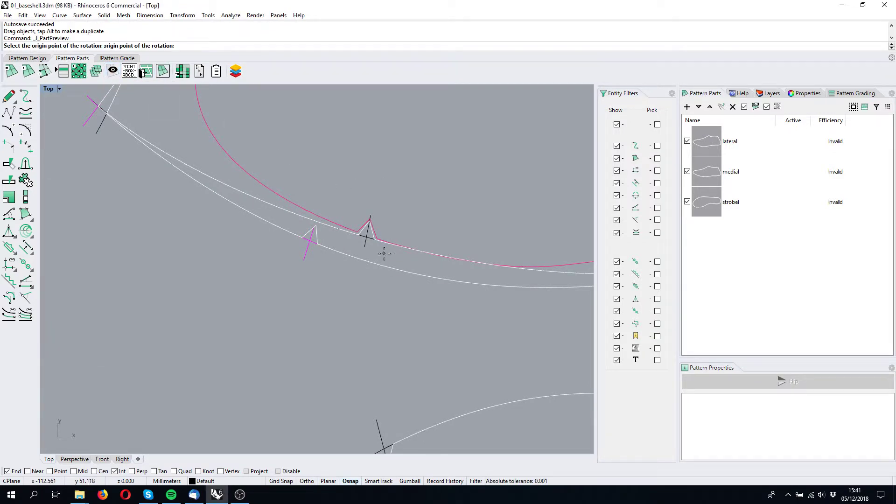
left_click(366, 239)
left_click(356, 156)
left_click(349, 149)
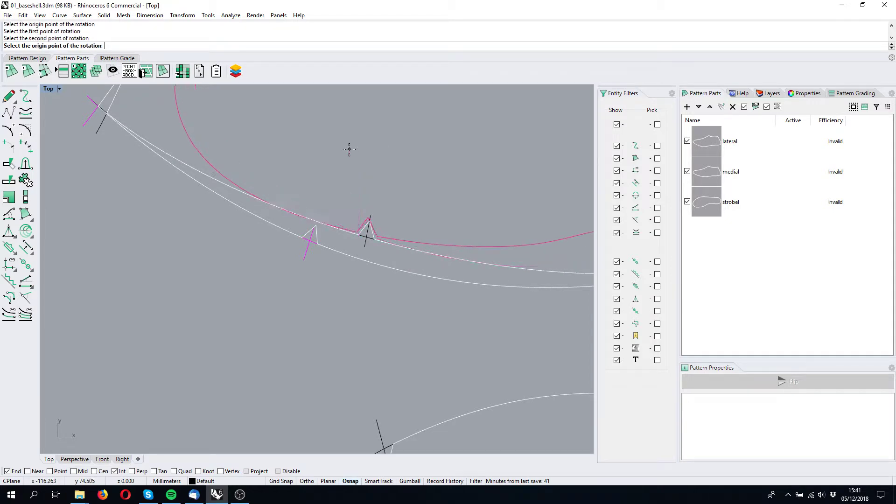
left_click(276, 201)
left_click(276, 124)
left_click(263, 120)
right_click_drag(194, 156, 304, 218)
left_click(310, 232)
left_click(315, 147)
left_click(287, 144)
right_click(330, 209)
scroll(233, 266, "down", 5)
right_click_drag(261, 236, 253, 276)
scroll(254, 299, "down", 5)
right_click_drag(256, 317, 272, 257)
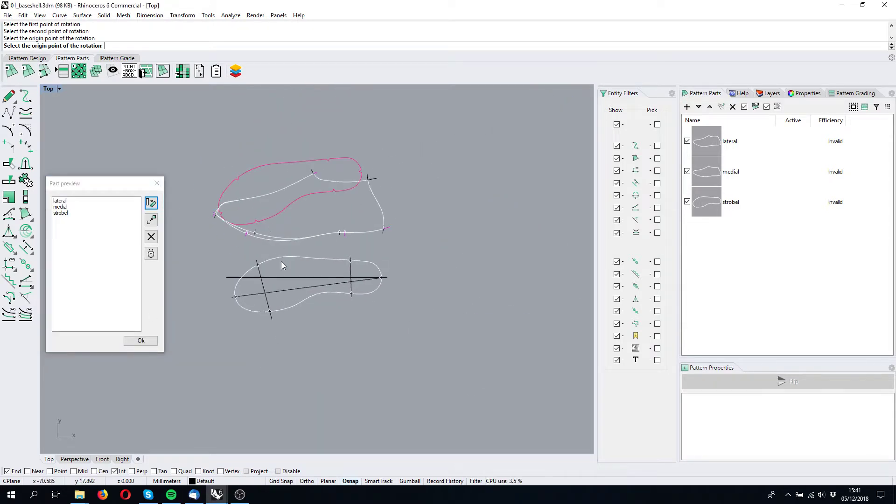
left_click(152, 238)
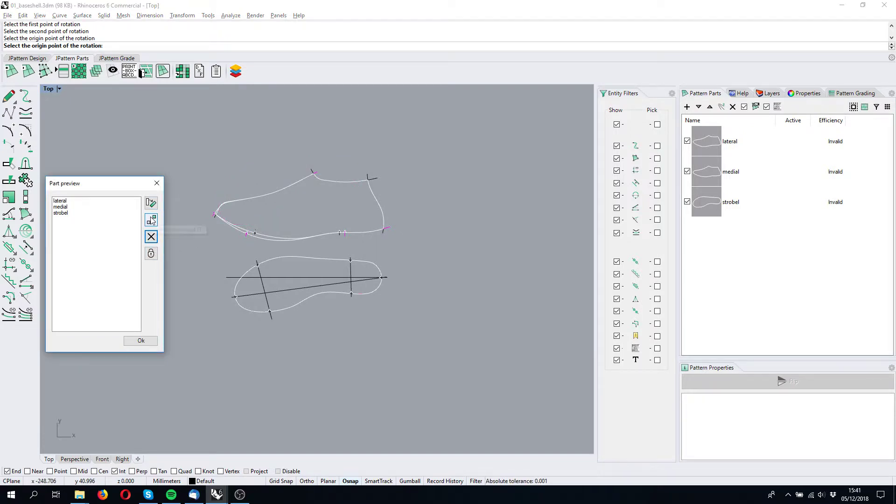
Translate a new strobel preview above the shoe upper, then remove it and close the part preview
left_click(150, 218)
left_click(320, 334)
left_click(316, 209)
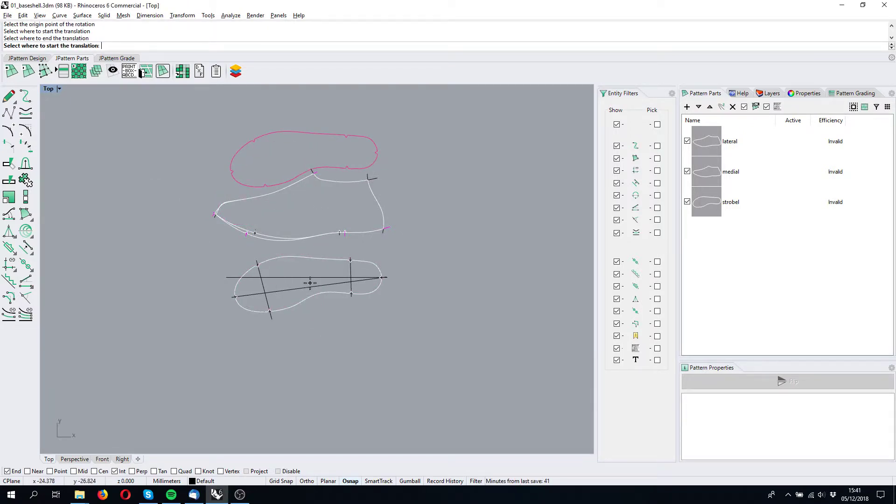
right_click(309, 283)
left_click(151, 237)
left_click(141, 340)
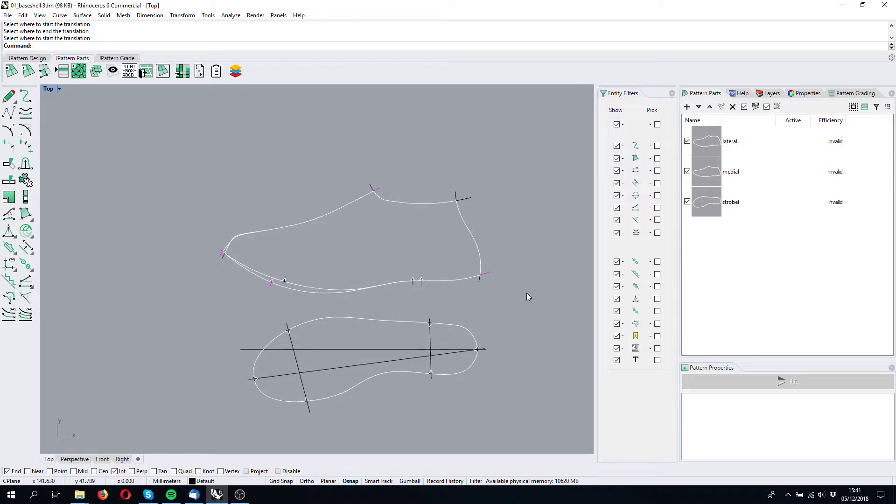
scroll(410, 225, "up", 3)
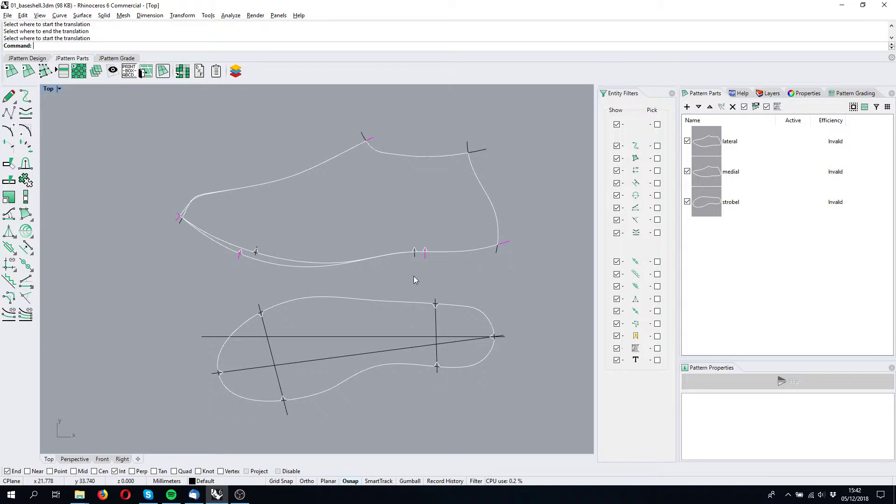
right_click_drag(410, 259, 399, 251)
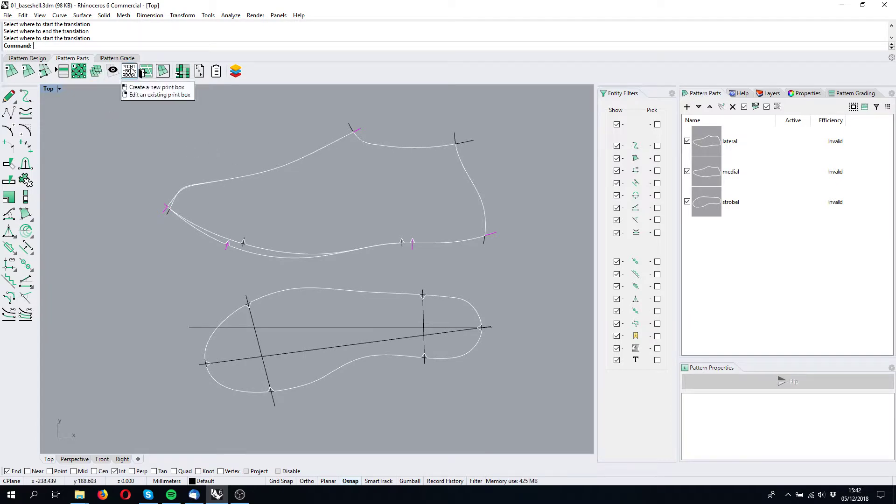
left_click(132, 71)
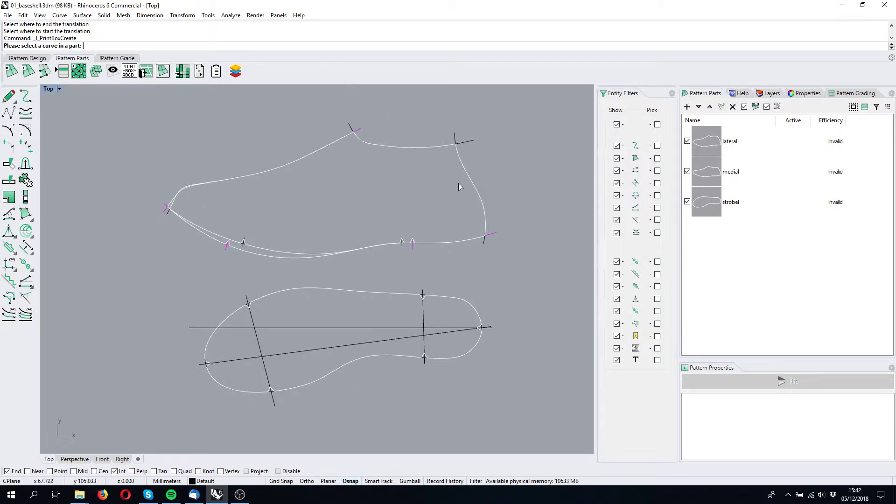
left_click(476, 179)
left_click(503, 211)
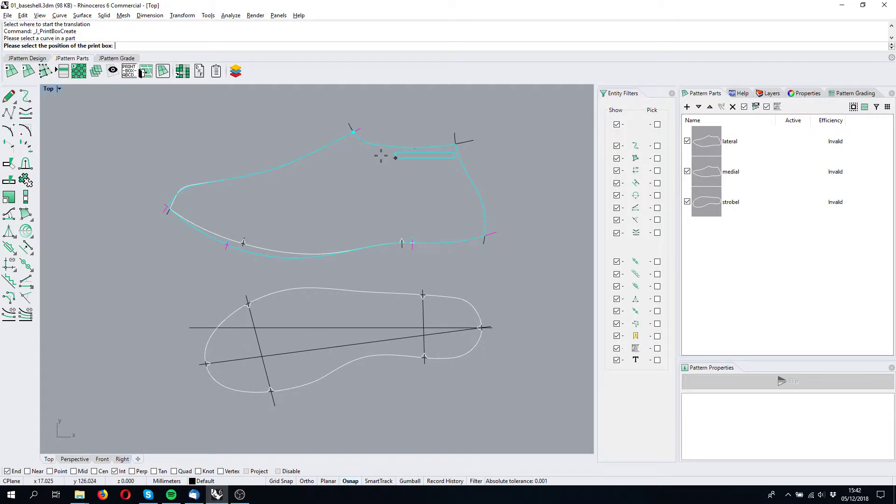
scroll(398, 205, "up", 3)
left_click(396, 202)
left_click(477, 209)
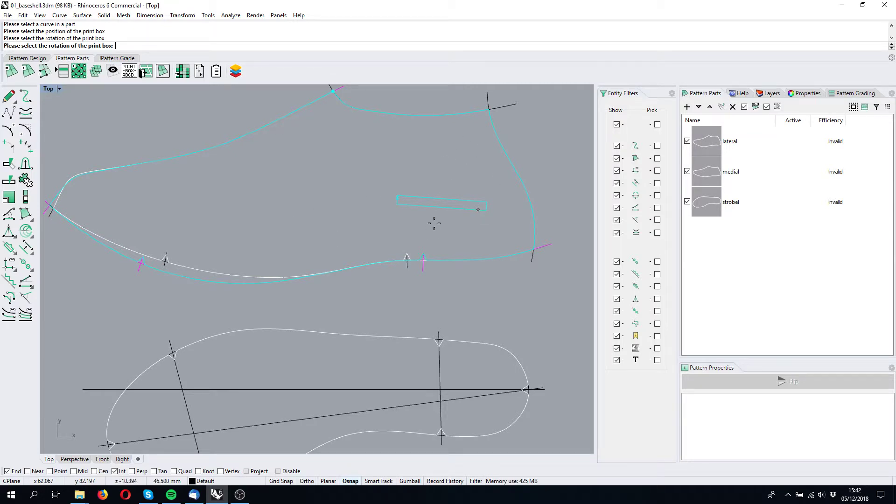
key("Return")
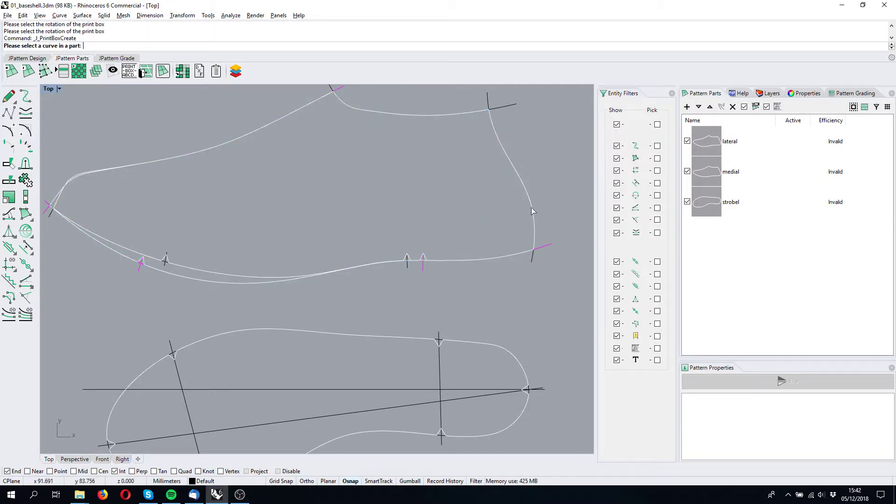
left_click(531, 209)
left_click(558, 235)
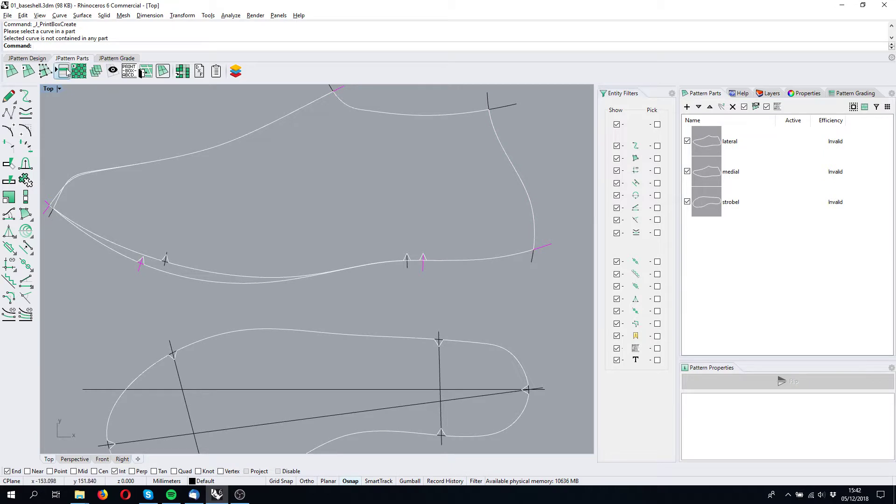
Create a print box for the lateral part, placing it in the rear half of the upper with a slight downward tilt
left_click(128, 72)
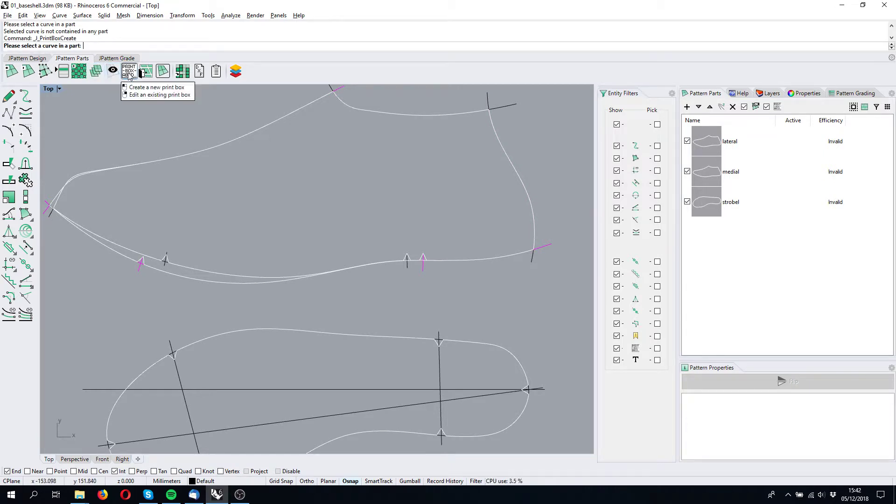
left_click(527, 189)
left_click(555, 213)
left_click(344, 189)
left_click(455, 196)
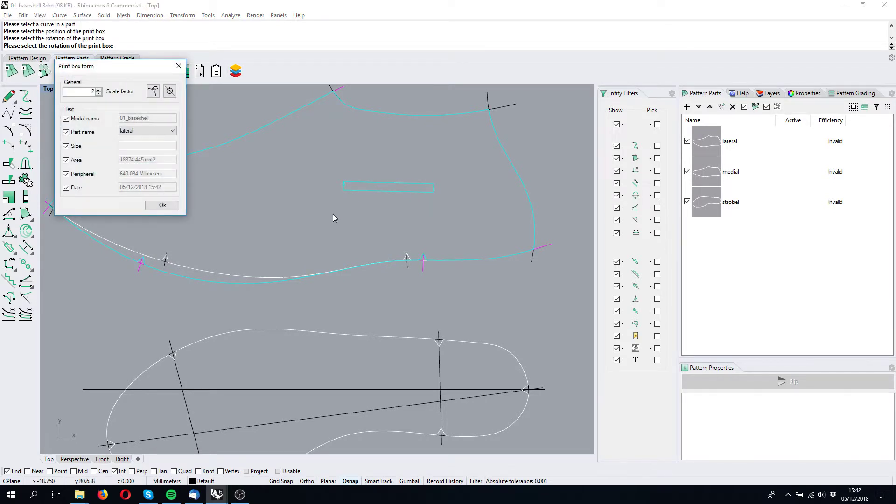
Keep the print box's scale factor at 2 with part name lateral, and pick a new anchor point on the upper's heel curve
left_click_drag(103, 69, 107, 79)
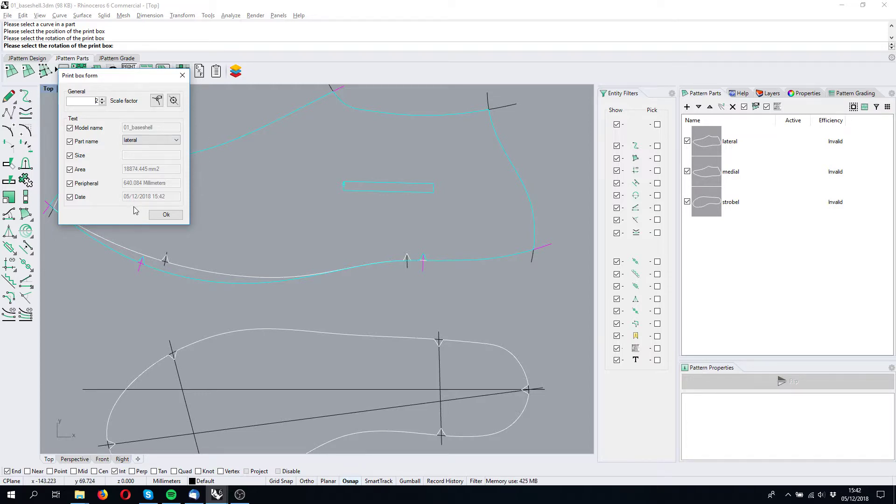
left_click_drag(89, 77, 101, 86)
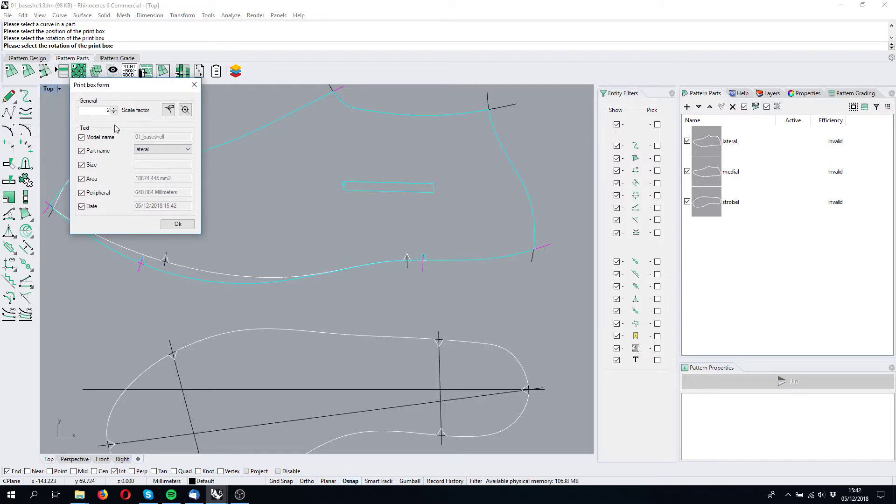
double_click(114, 113)
left_click(146, 150)
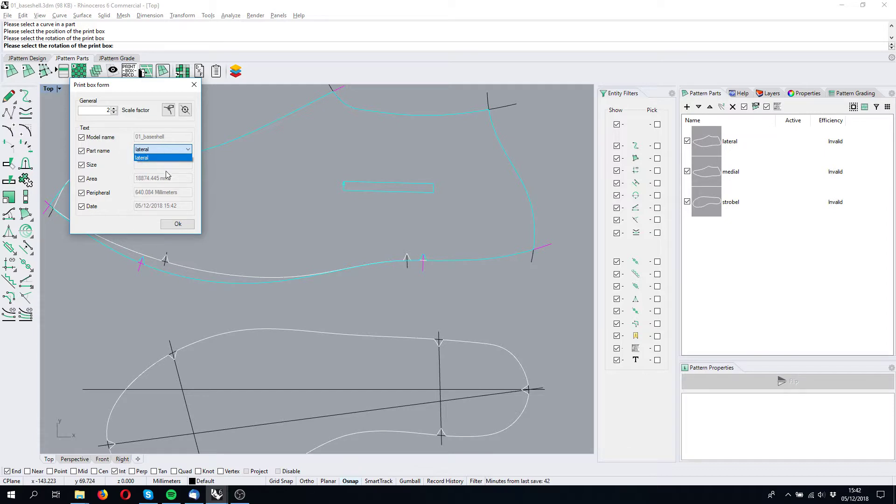
left_click(169, 110)
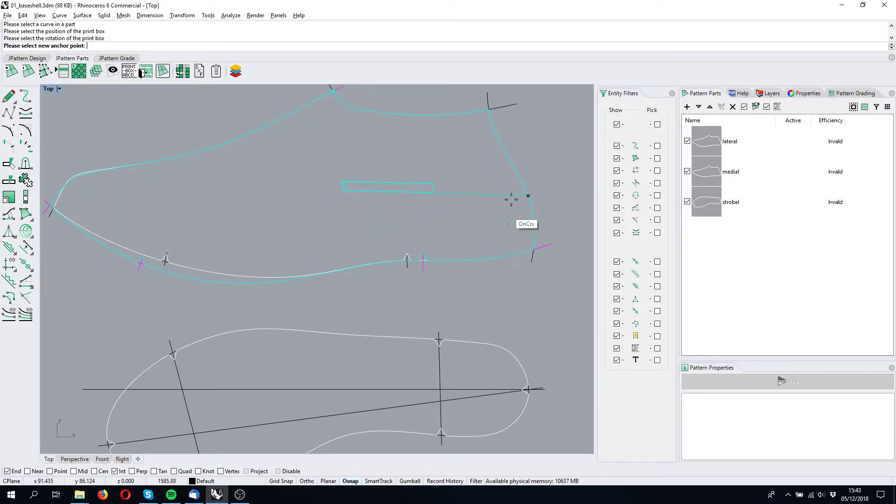
left_click(525, 196)
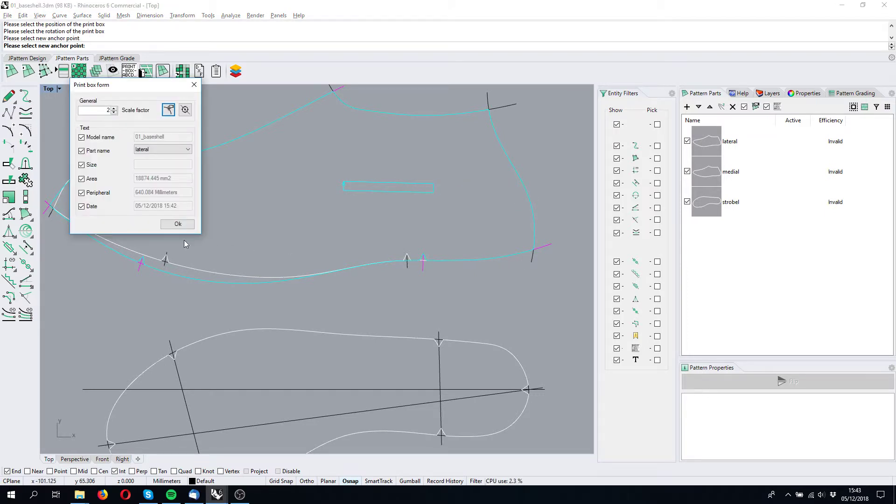
Reposition the lateral print box slightly lower in the rear half of the upper, orient it horizontally, and accept the settings
left_click(185, 110)
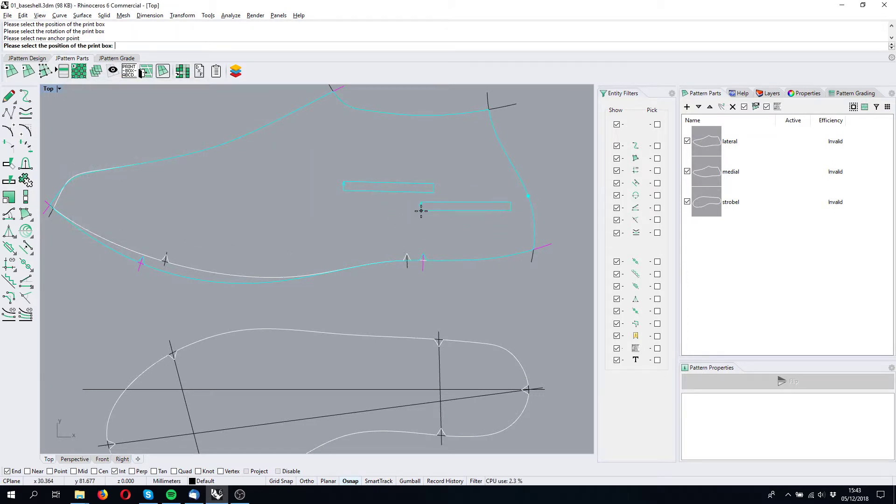
left_click(351, 210)
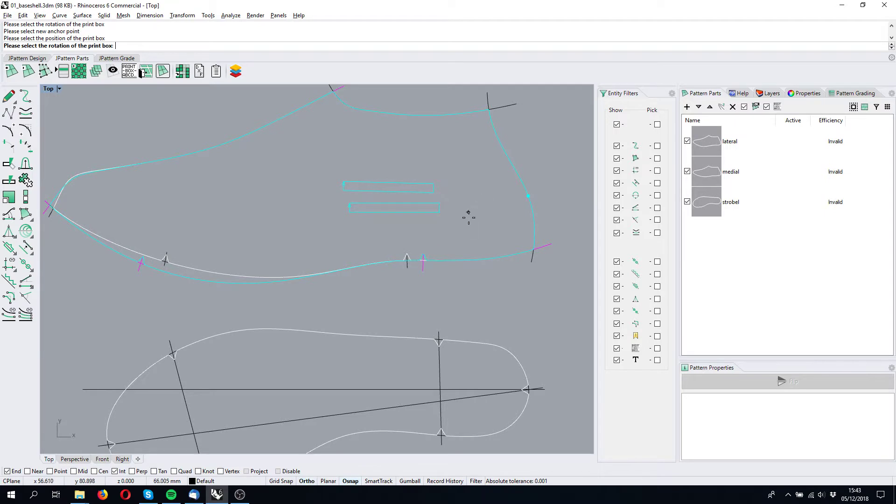
left_click(468, 215)
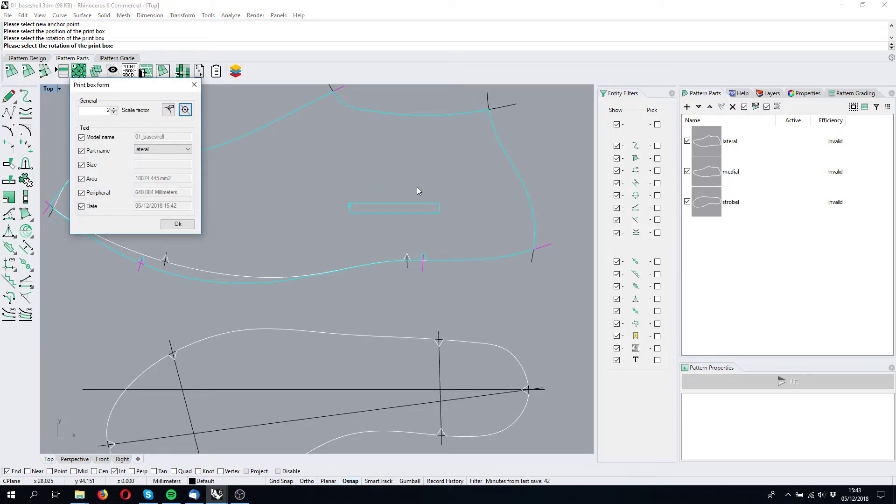
left_click(177, 224)
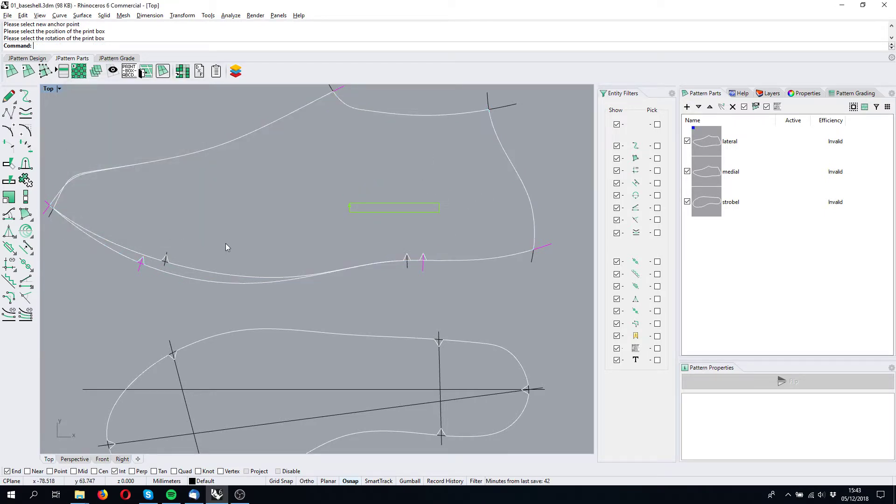
right_click_drag(317, 170, 335, 189)
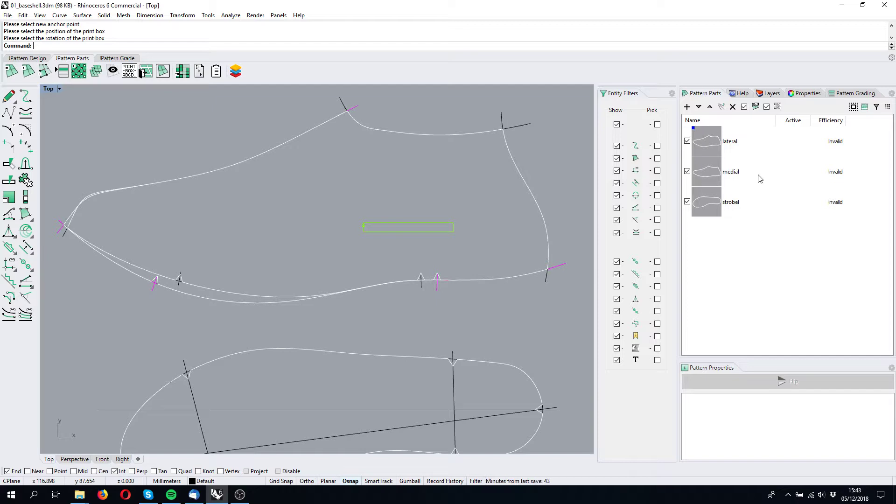
Create a second print box for the lateral part above the existing one, and delete it again
left_click(205, 297)
left_click(236, 330)
left_click(129, 71)
left_click(391, 181)
left_click(398, 180)
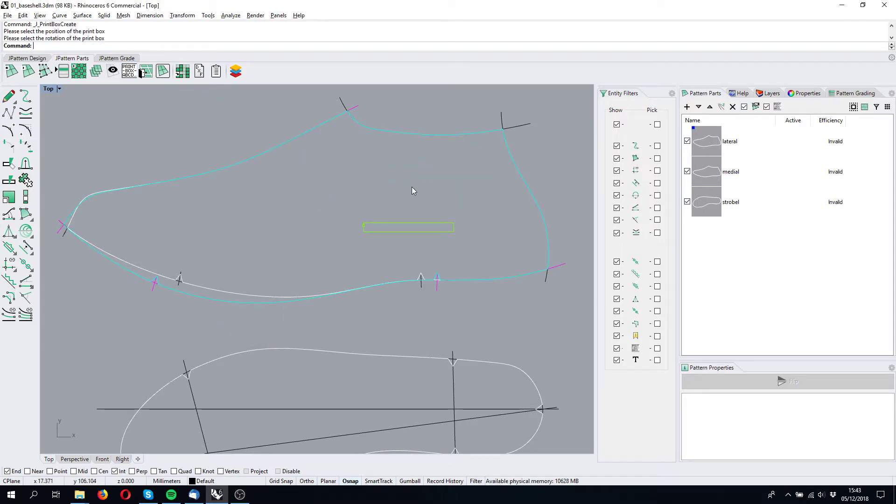
key("Return")
left_click(308, 168)
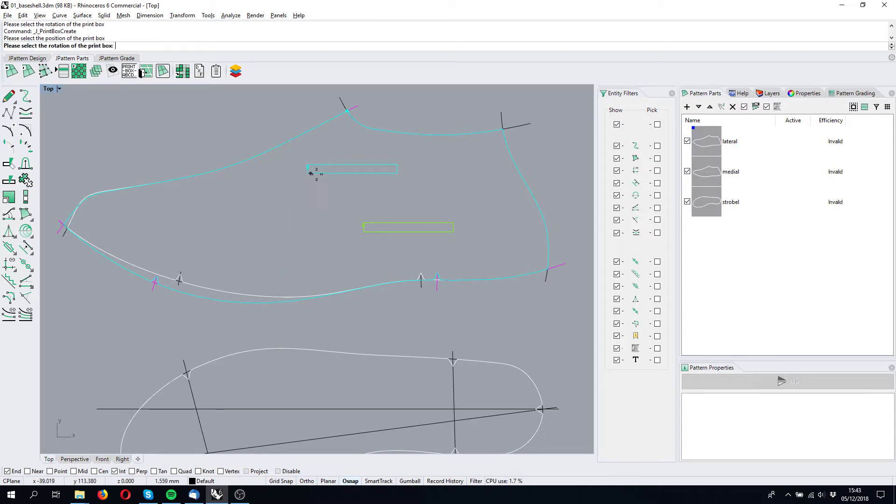
left_click(403, 177)
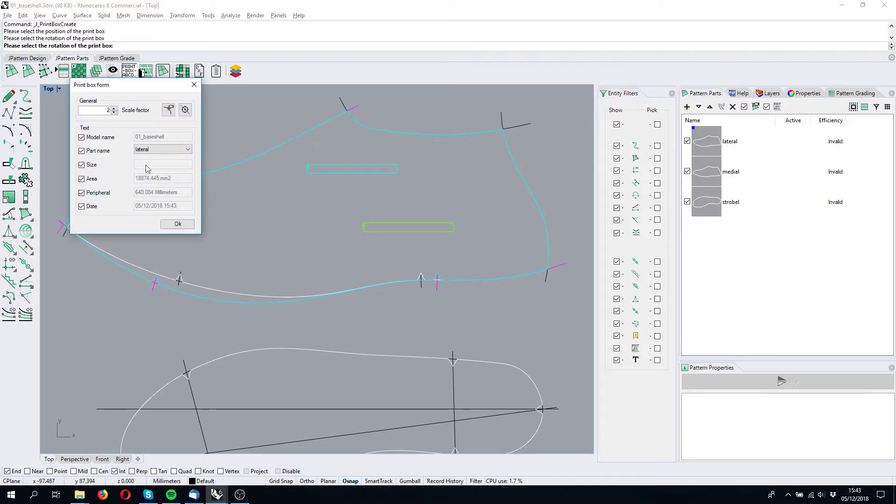
left_click(178, 224)
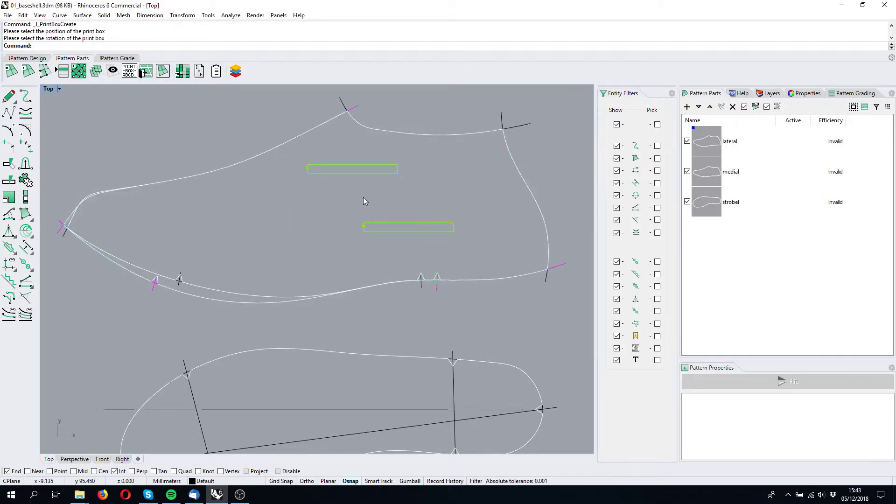
left_click(358, 176)
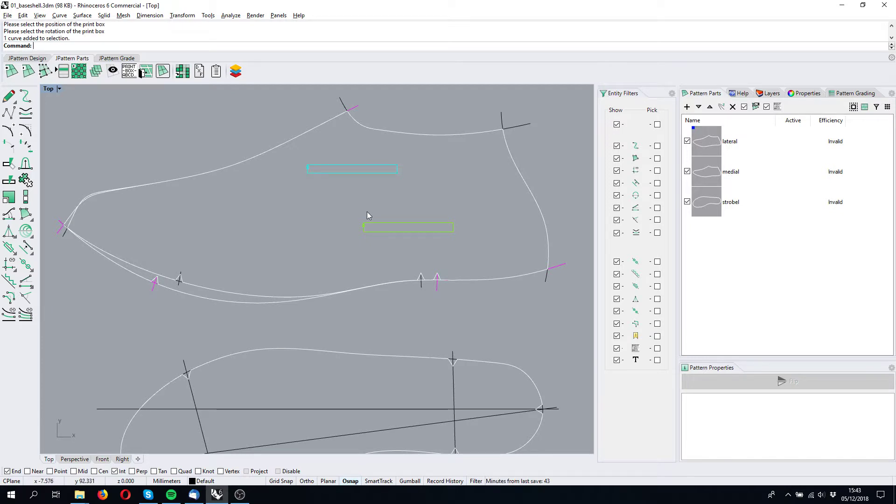
key("Delete")
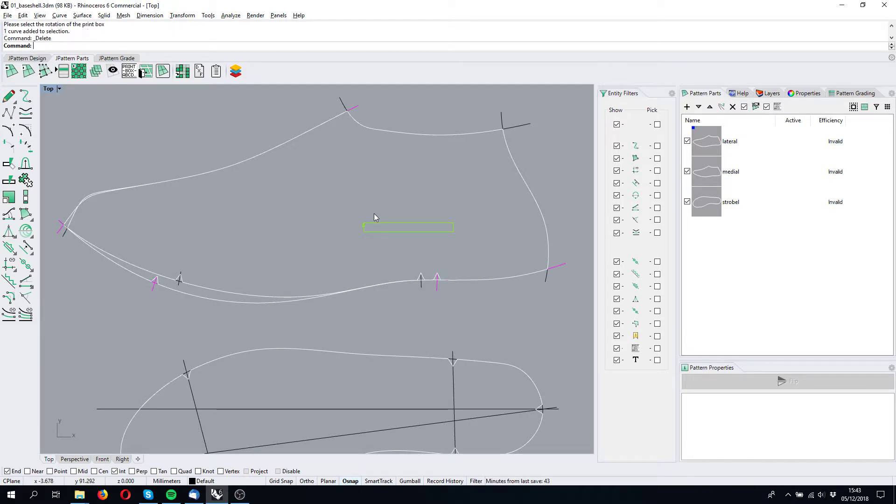
Create a print box for the medial part above the lateral one, with a slight downward tilt and part name medial
left_click(199, 288)
left_click(251, 312)
key("Return")
left_click(363, 171)
left_click(440, 174)
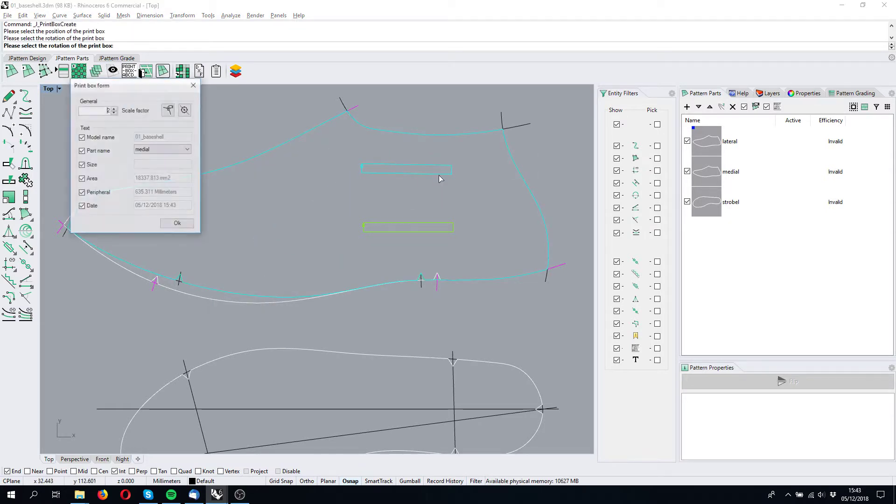
left_click(163, 149)
left_click(154, 157)
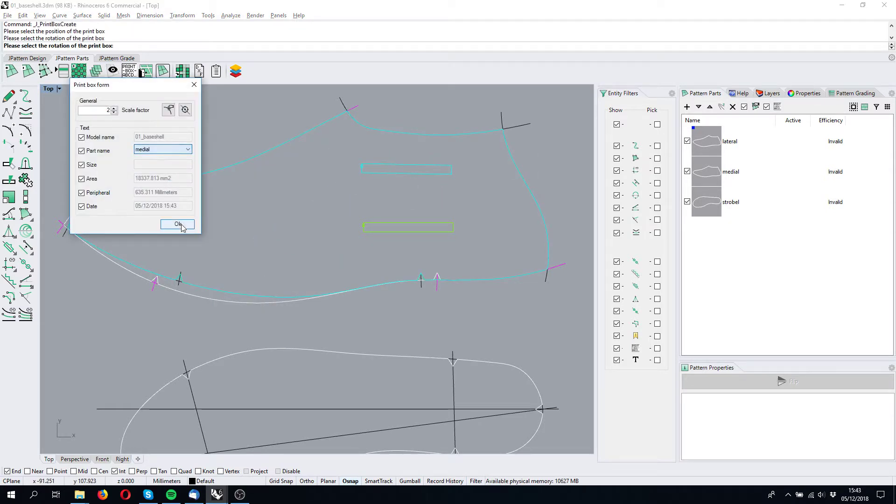
left_click(178, 224)
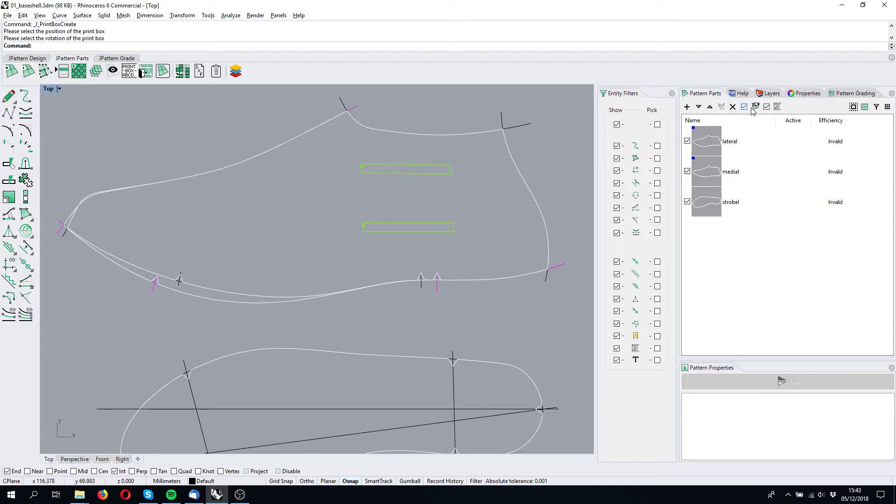
Hide all print boxes and show them again
right_click_drag(473, 189, 452, 184)
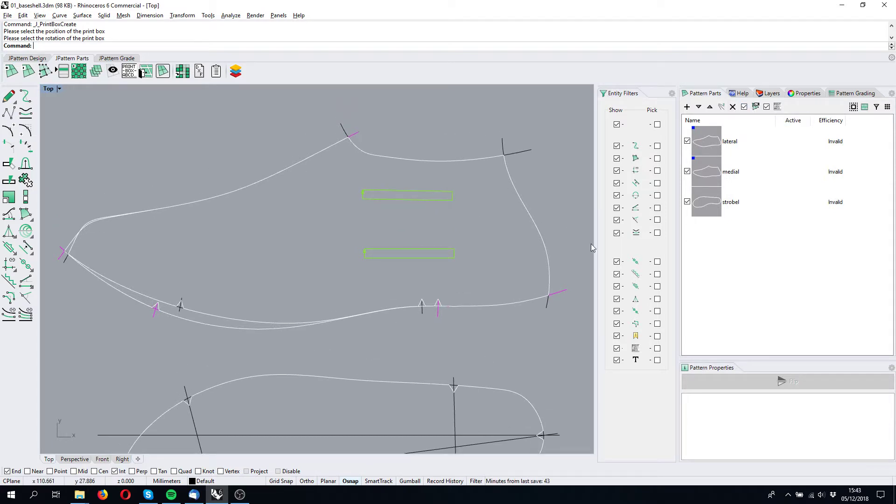
left_click(778, 107)
scroll(377, 243, "down", 2)
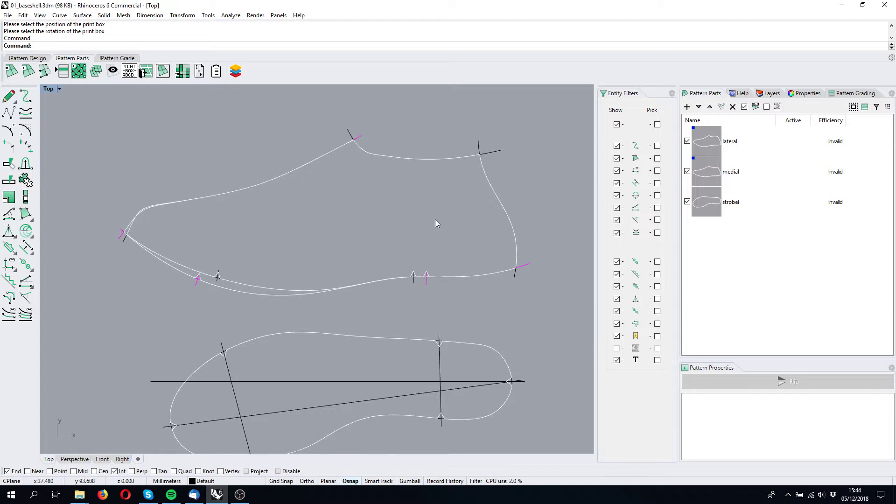
left_click(777, 108)
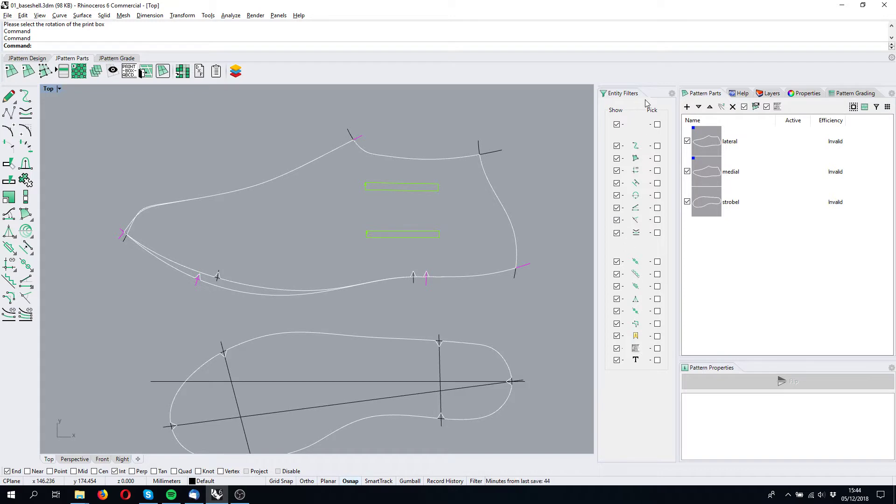
right_click_drag(449, 298, 450, 278)
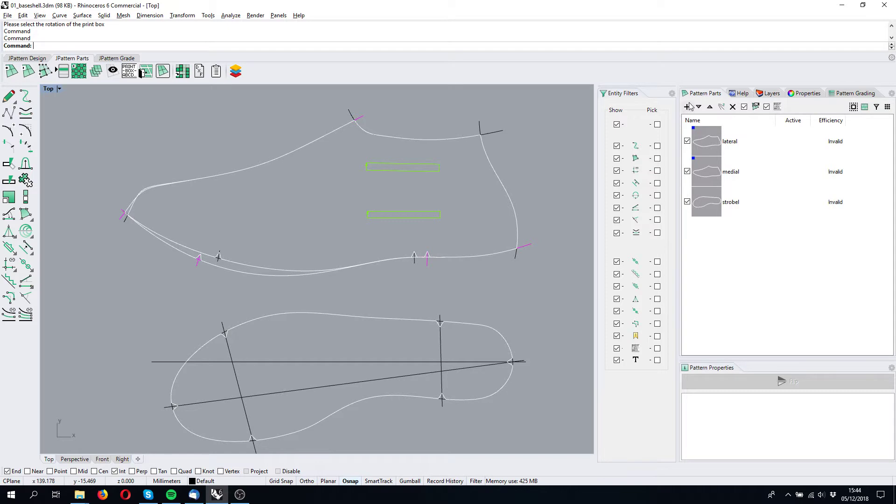
left_click(672, 93)
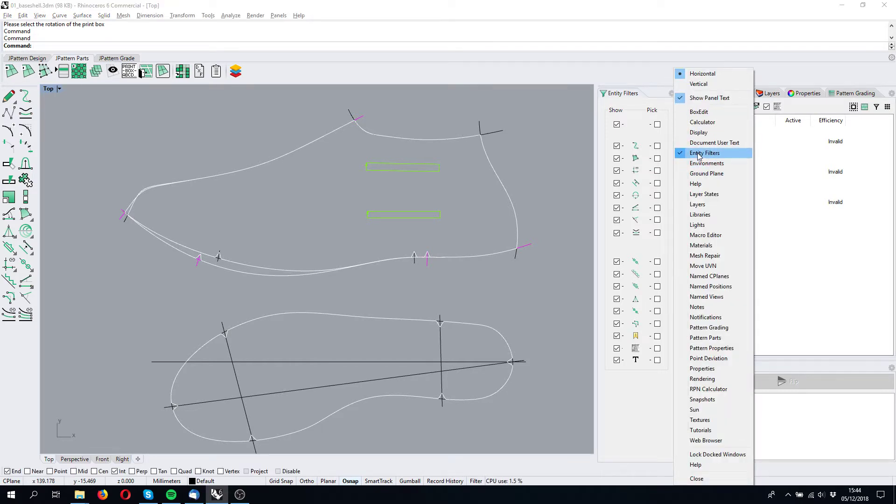
left_click(602, 70)
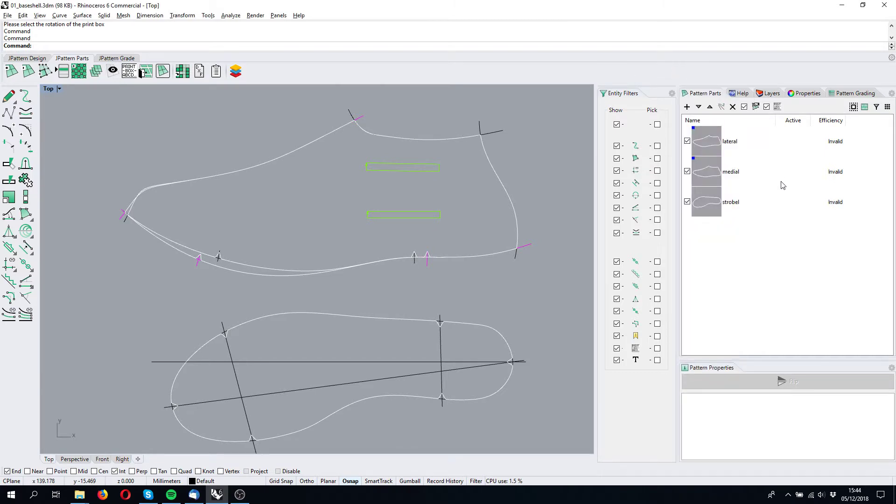
Make lateral the active part and isolate it from the medial and strobel parts
double_click(700, 138)
left_click(723, 108)
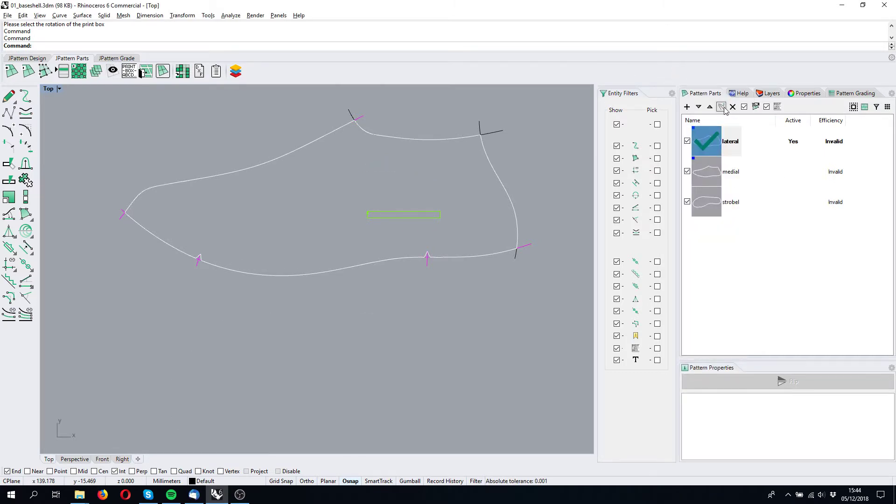
right_click_drag(370, 185, 372, 229)
double_click(719, 153)
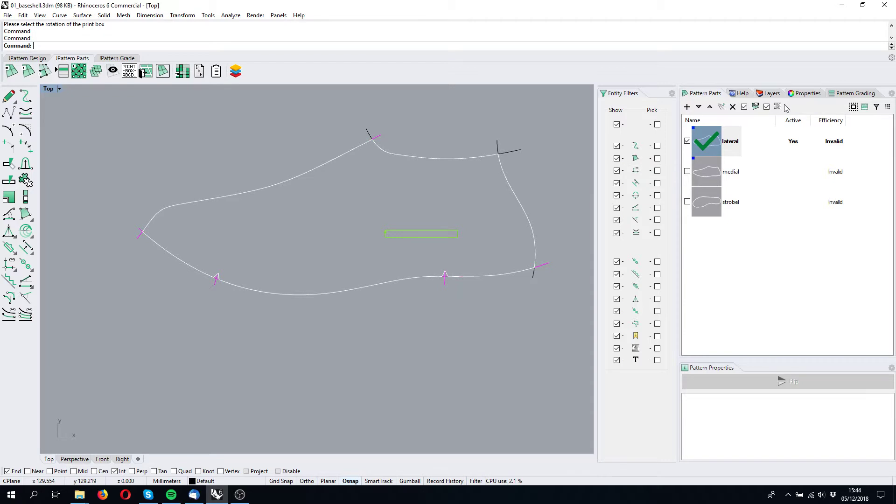
Hide the part outlines, move the lateral part's front notch slightly rearward along the bottom curve, and show the outlines again
left_click(617, 158)
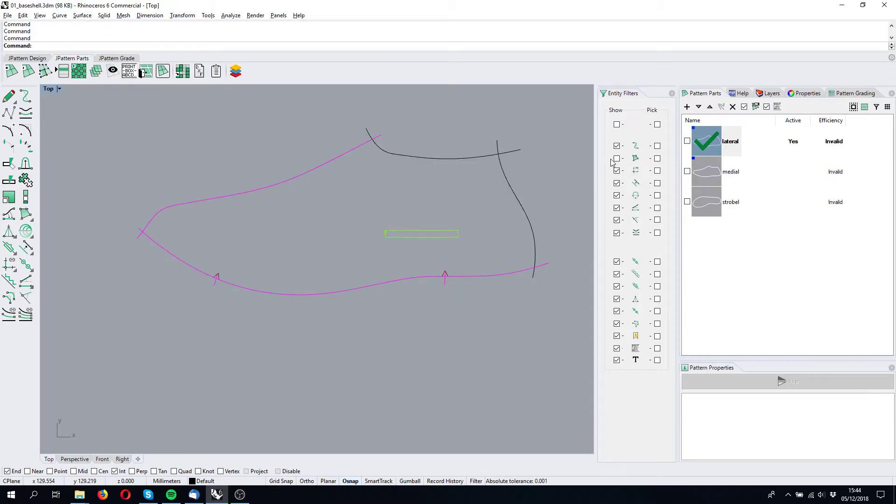
right_click_drag(180, 235, 200, 238)
scroll(229, 285, "up", 8)
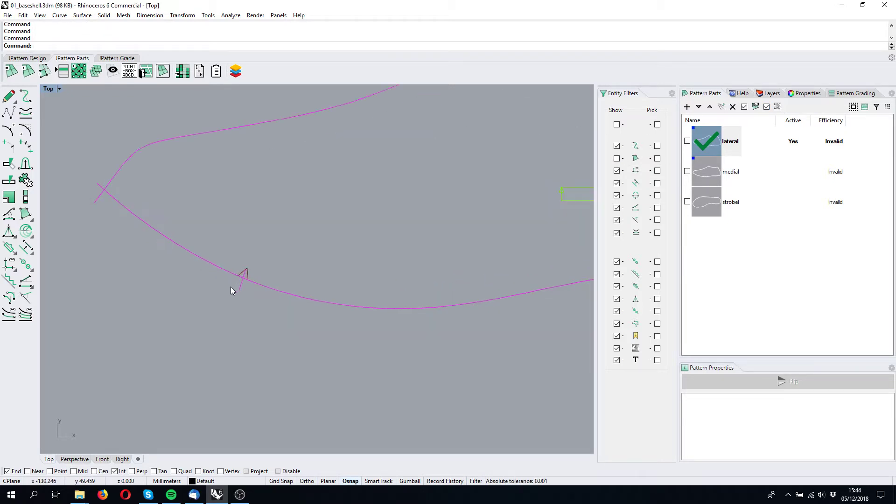
left_click_drag(245, 289, 262, 296)
scroll(287, 204, "down", 8)
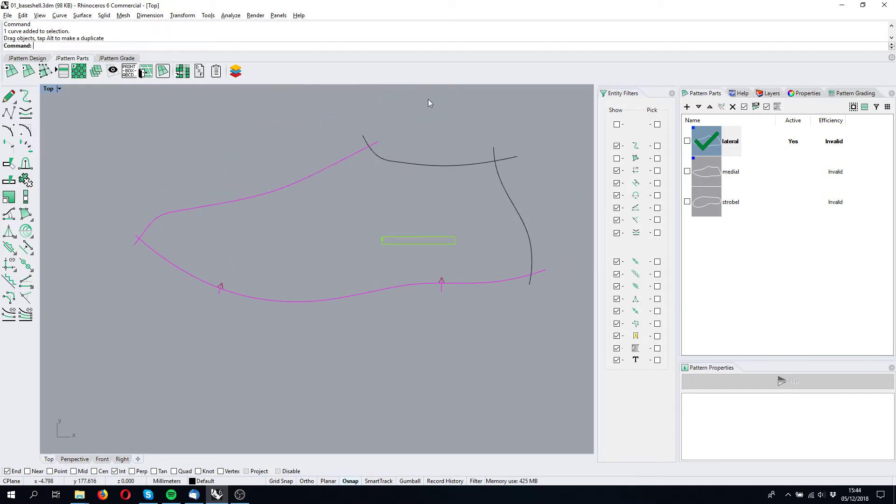
left_click(616, 159)
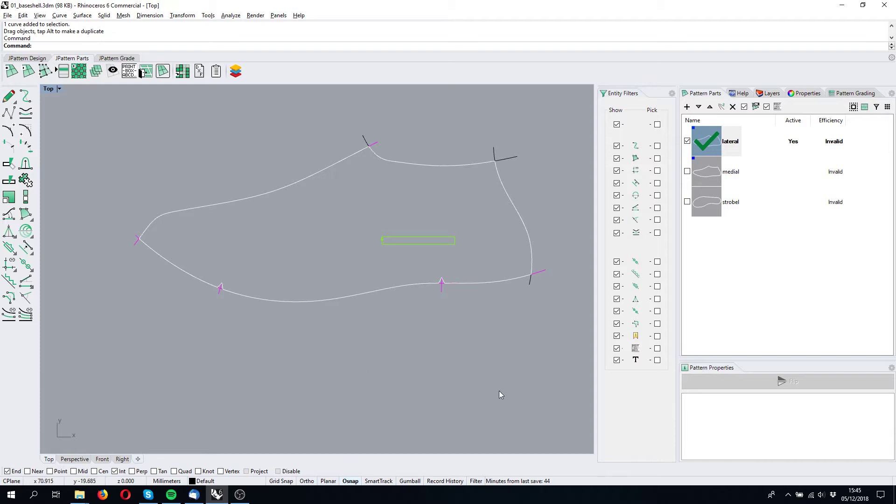
End the isolation of the lateral part and hide the outlines of all pattern parts
right_click_drag(487, 349, 468, 355)
scroll(395, 245, "up", 2)
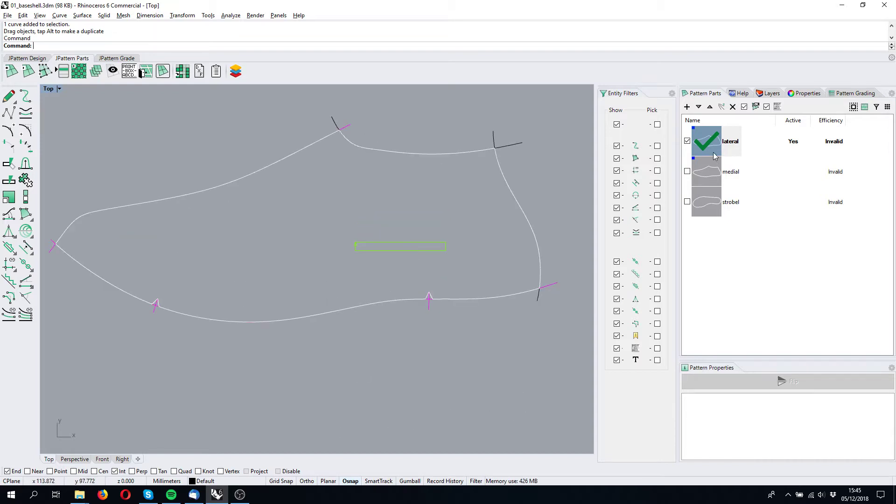
left_click(722, 107)
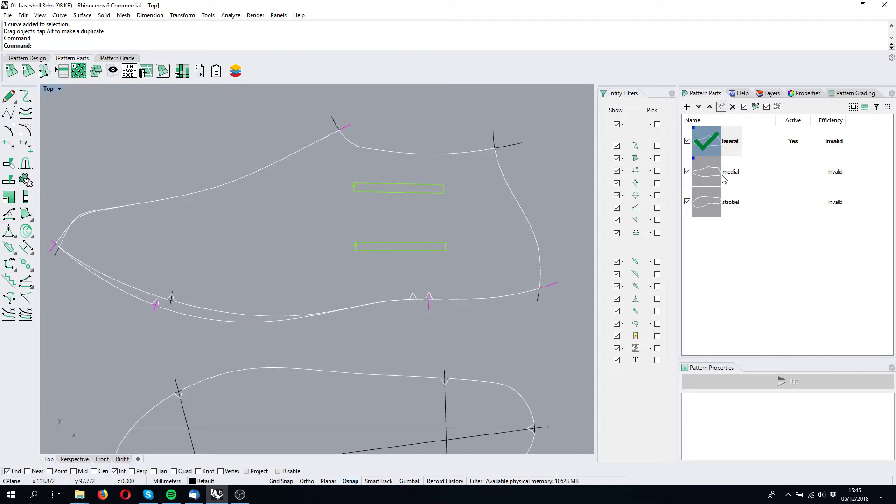
scroll(414, 236, "down", 2)
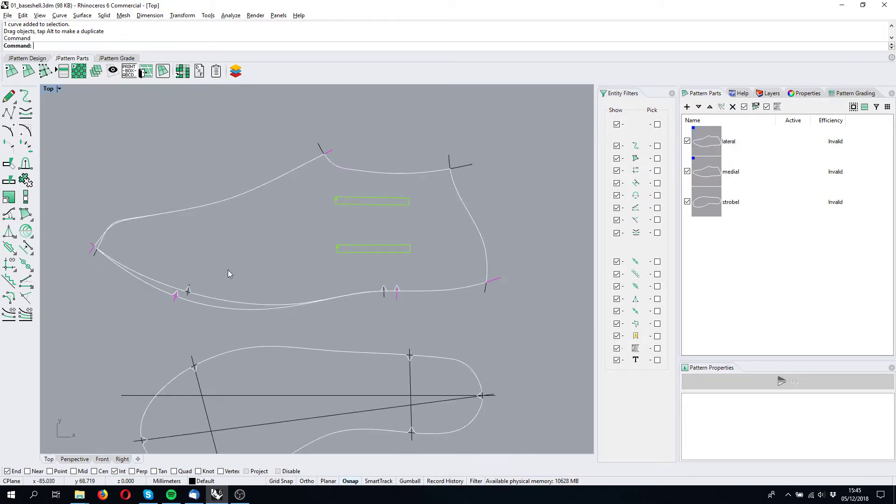
left_click(616, 158)
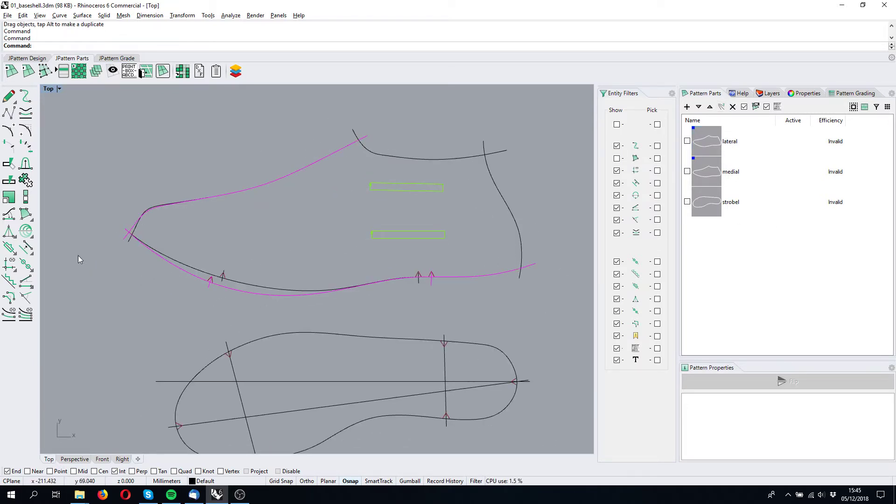
Select the front notch on the lower of the two upper-part bottom curves and restrict picking to notches only
scroll(219, 277, "up", 4)
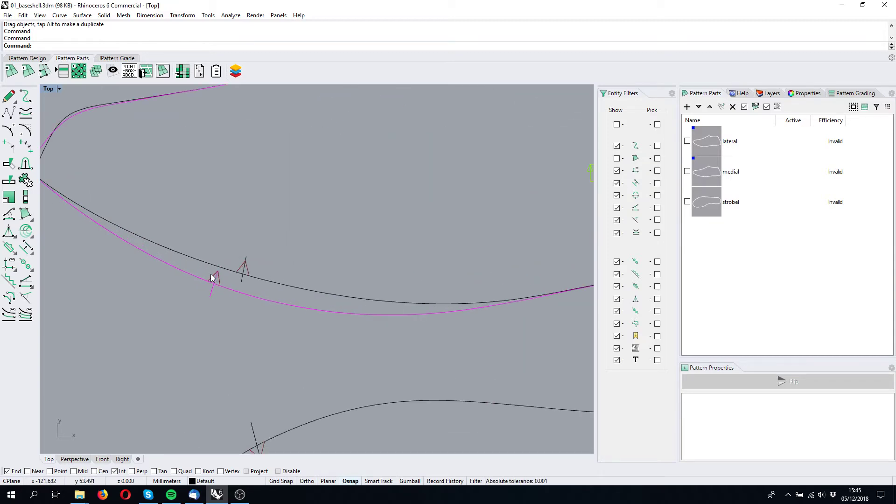
left_click(211, 278)
scroll(243, 221, "down", 3)
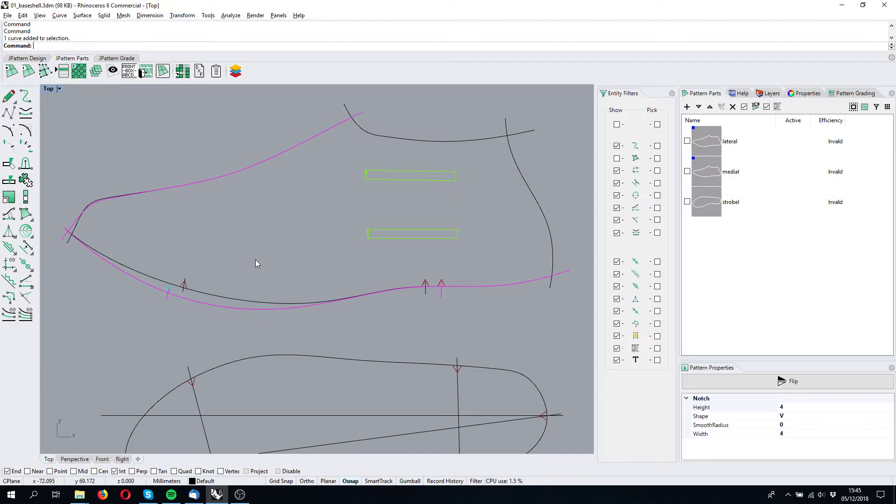
left_click(658, 125)
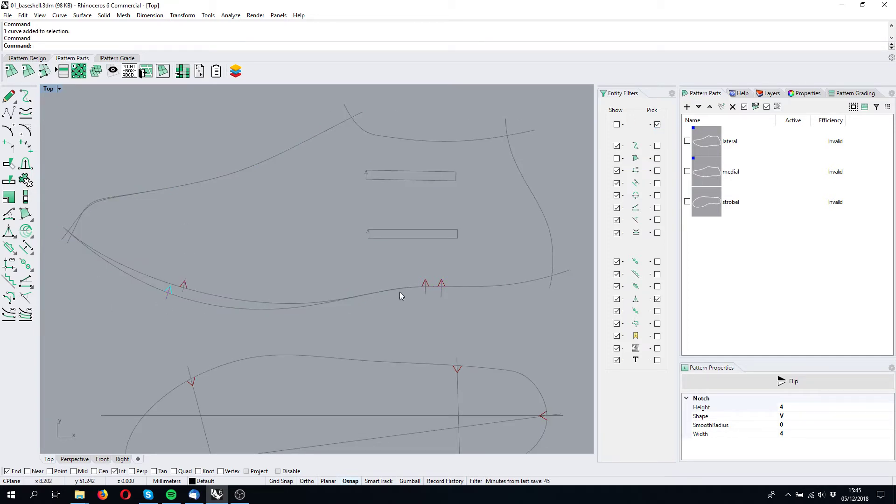
Try window selections around the front notches, window-select the two rear notches on the bottom curves, and clear the selection
right_click_drag(335, 364, 356, 316)
left_click_drag(374, 210, 245, 321)
left_click_drag(301, 240, 248, 294)
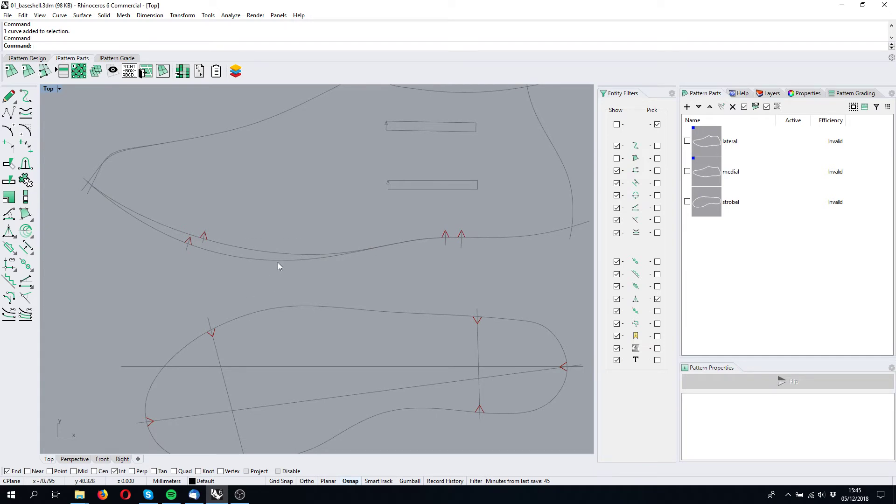
scroll(280, 267, "down", 2)
left_click_drag(441, 230, 375, 259)
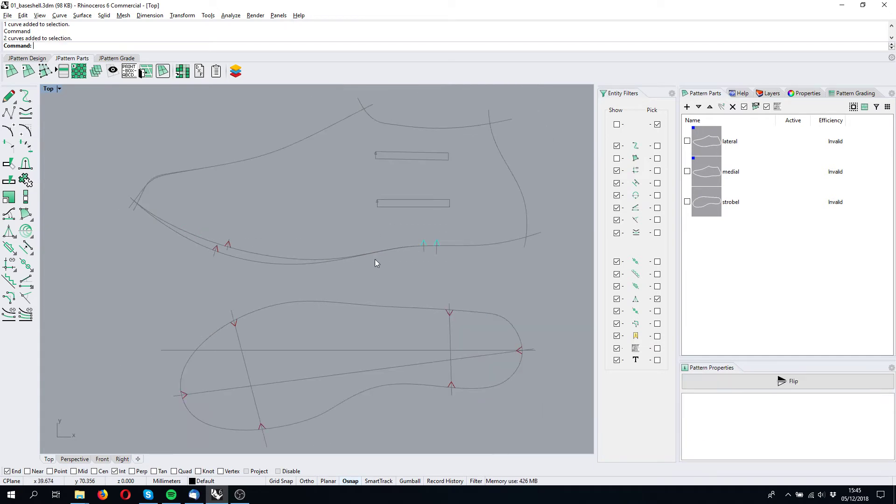
left_click(336, 149)
Remove the notch-only pick filter so that every entity type can be picked again
right_click_drag(369, 162, 373, 171)
left_click(657, 125)
right_click_drag(262, 162, 268, 175)
right_click_drag(239, 270, 226, 227)
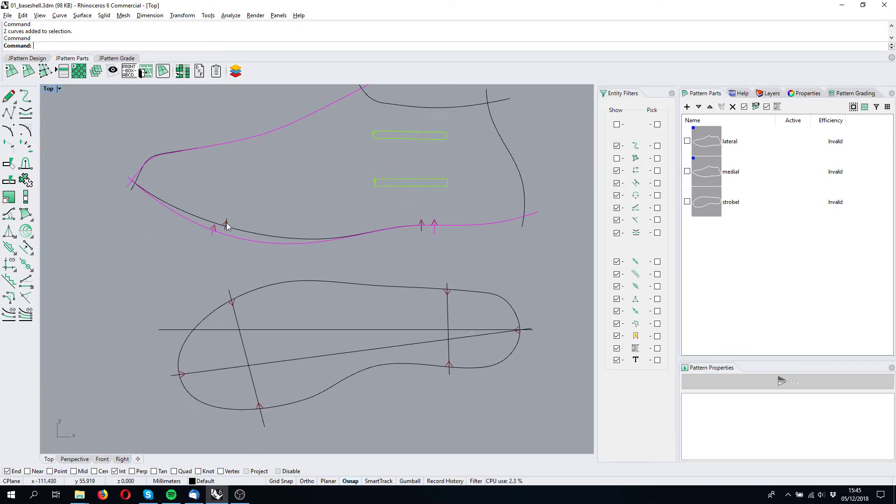
scroll(241, 203, "down", 2)
right_click_drag(259, 195, 270, 209)
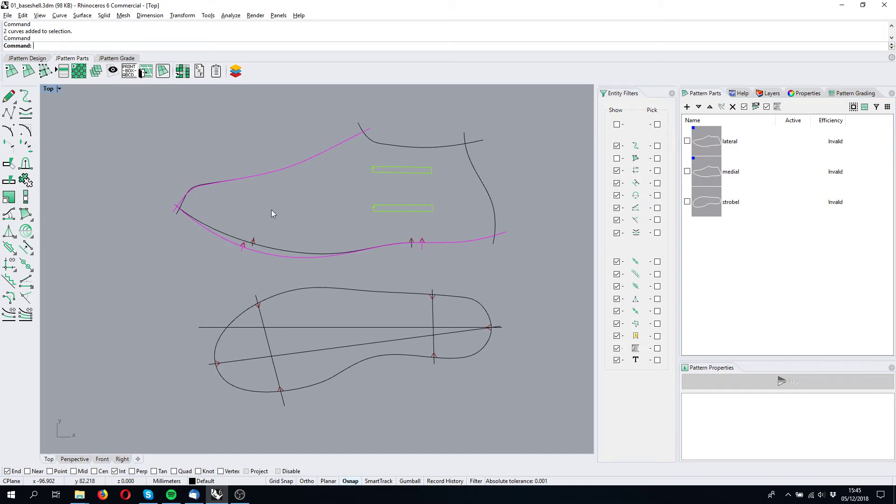
scroll(270, 209, "up", 2)
Bring up the pattern design tools, turn on the outlines of the lateral and medial parts, and isolate both as active parts
left_click(28, 59)
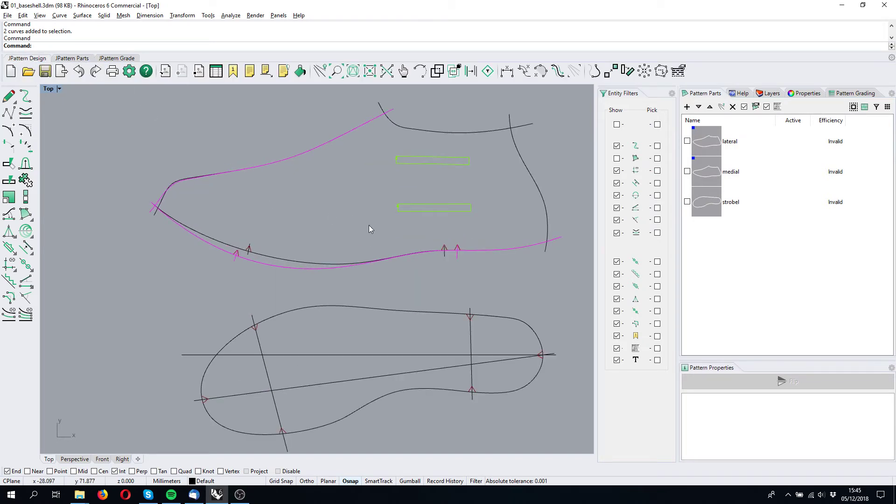
right_click_drag(368, 225, 366, 208)
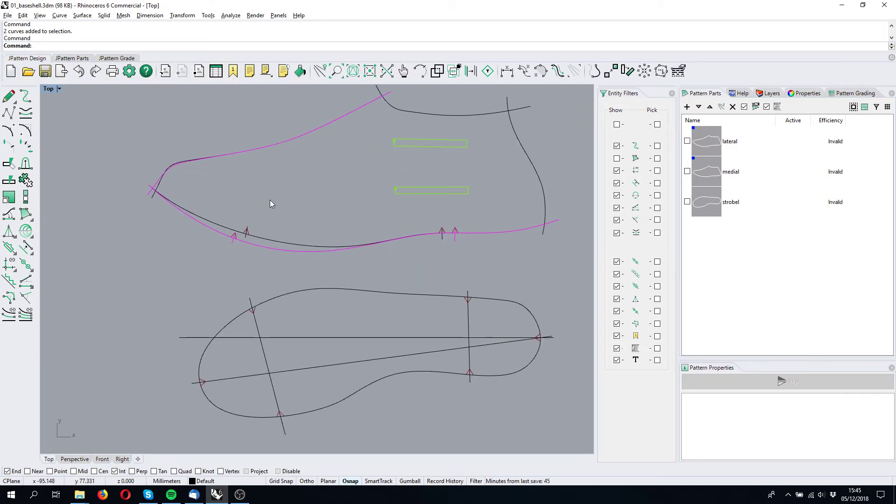
scroll(298, 229, "up", 2)
scroll(324, 159, "down", 3)
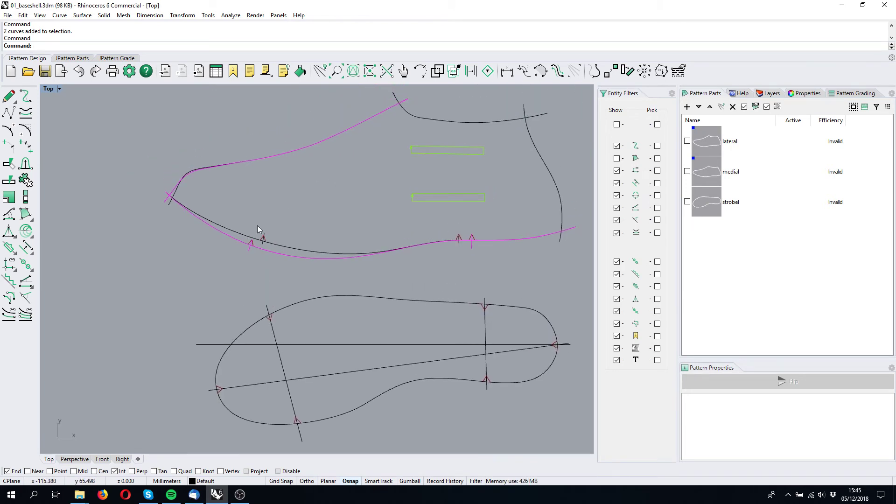
scroll(251, 244, "up", 2)
left_click_drag(767, 148, 700, 185)
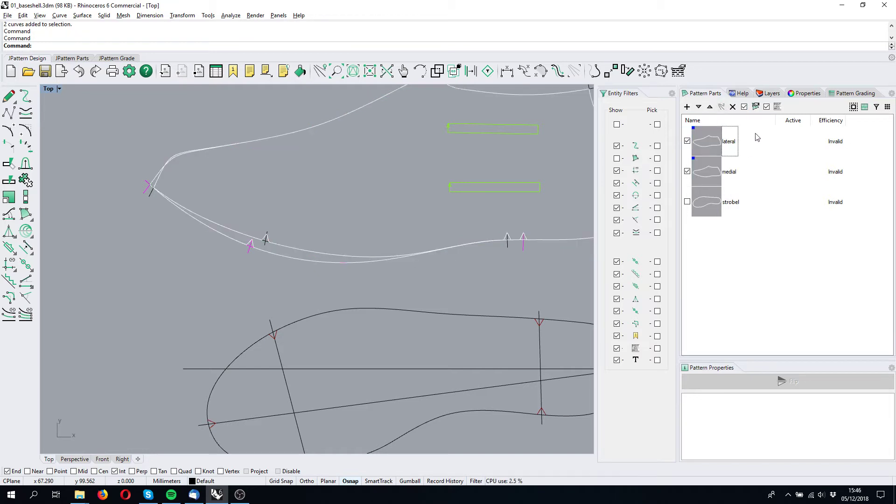
left_click(721, 106)
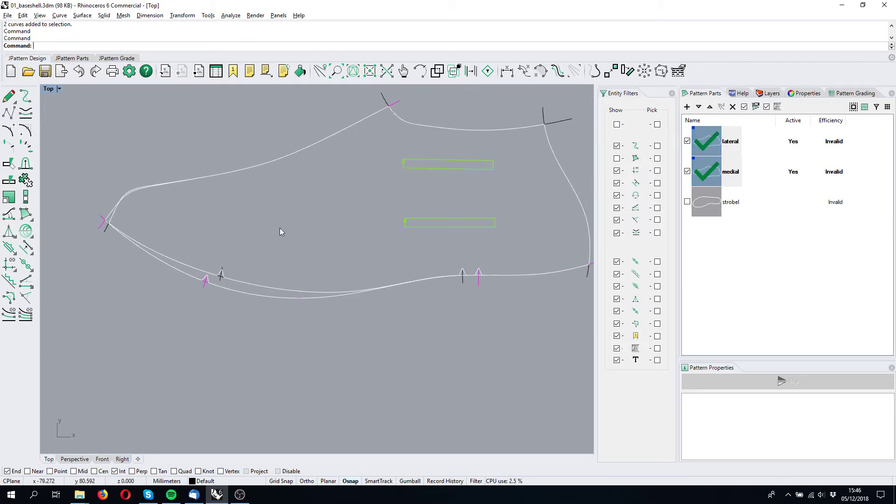
Pick the front notch on the upper of the two bottom curves and extend the selection to all similar notches
left_click(222, 279)
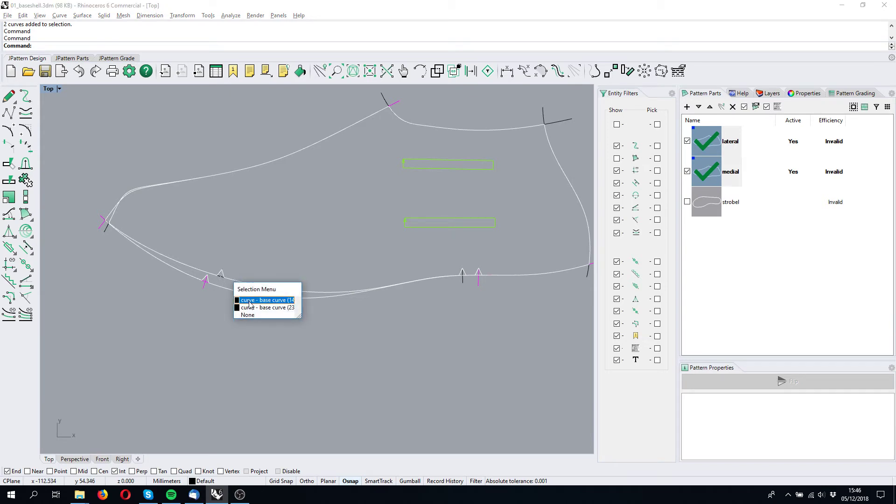
key("Escape")
scroll(229, 276, "up", 3)
left_click(229, 269)
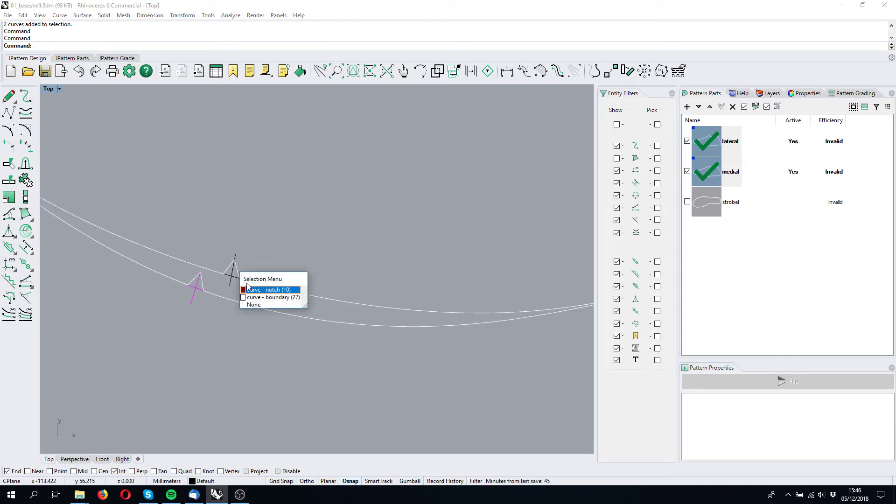
left_click(263, 290)
scroll(295, 259, "down", 5)
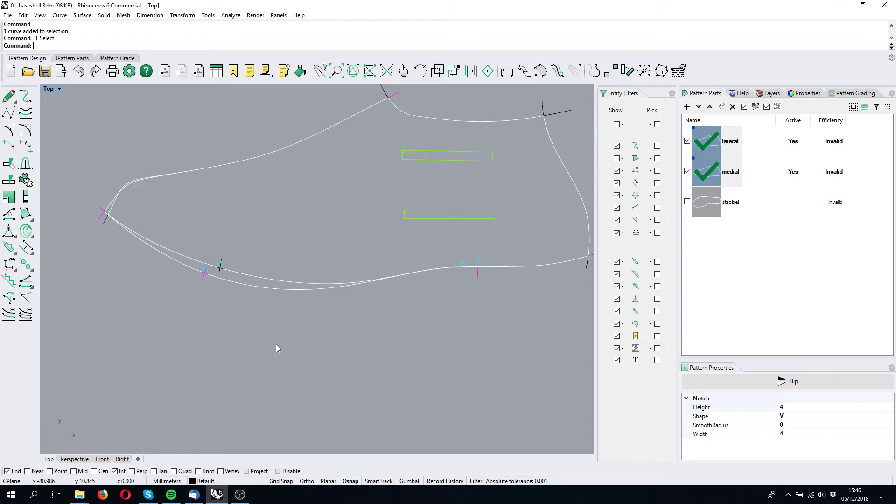
Clear the active state of the lateral and medial parts and deselect the notches, keeping the two parts isolated
left_click(751, 281)
right_click_drag(334, 175, 330, 188)
left_click(324, 194)
right_click_drag(399, 165, 404, 182)
Draw an open arched curve through three points in the empty area ahead of the toe
scroll(402, 186, "down", 4)
right_click_drag(306, 218, 362, 228)
left_click(12, 97)
left_click(130, 234)
left_click(174, 174)
left_click(316, 147)
right_click(316, 146)
Add a 4.00 margin to the new arched curve, without smoothing
left_click(267, 143)
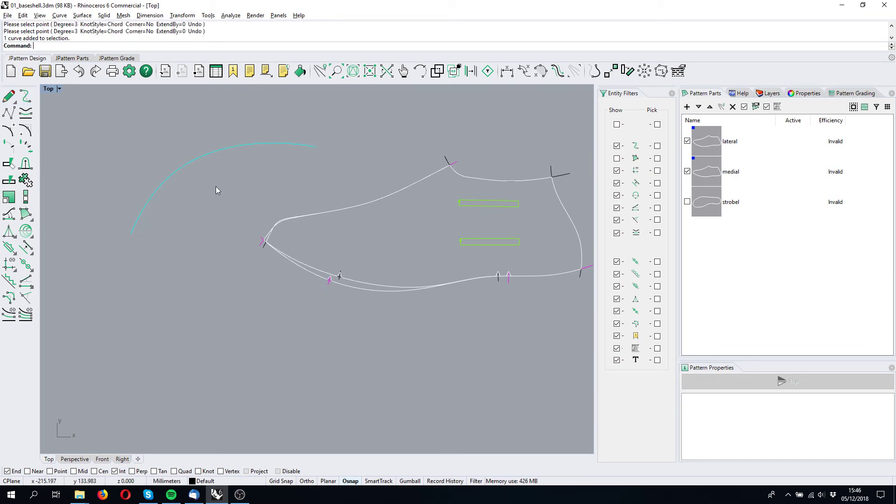
left_click(26, 247)
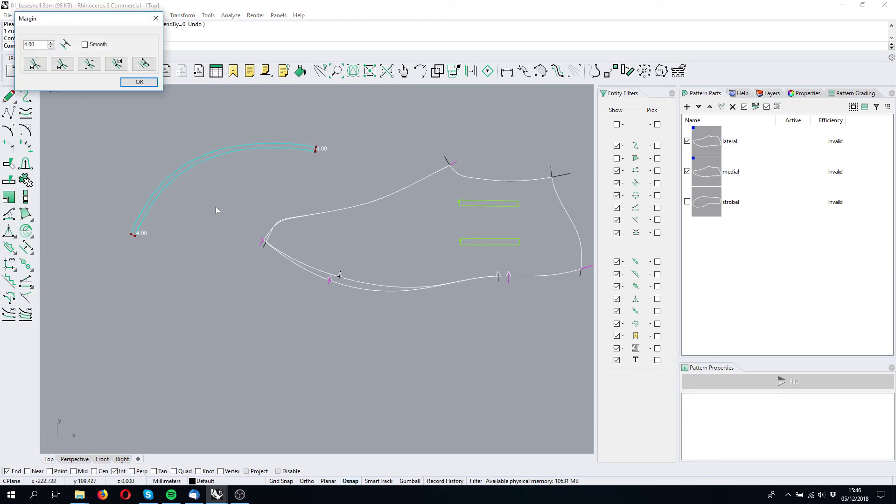
left_click(151, 85)
right_click_drag(207, 131, 223, 151)
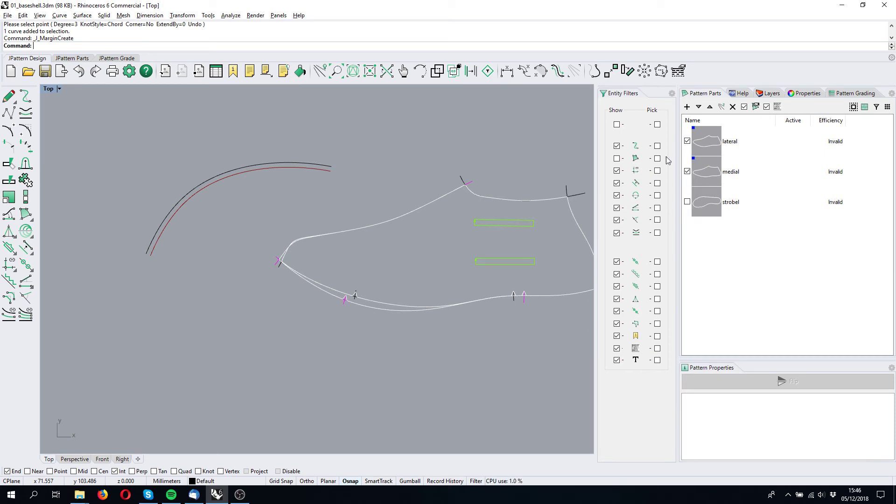
Select the unused curves with EntitiesNotInParts set to Yes and delete them
left_click(573, 71)
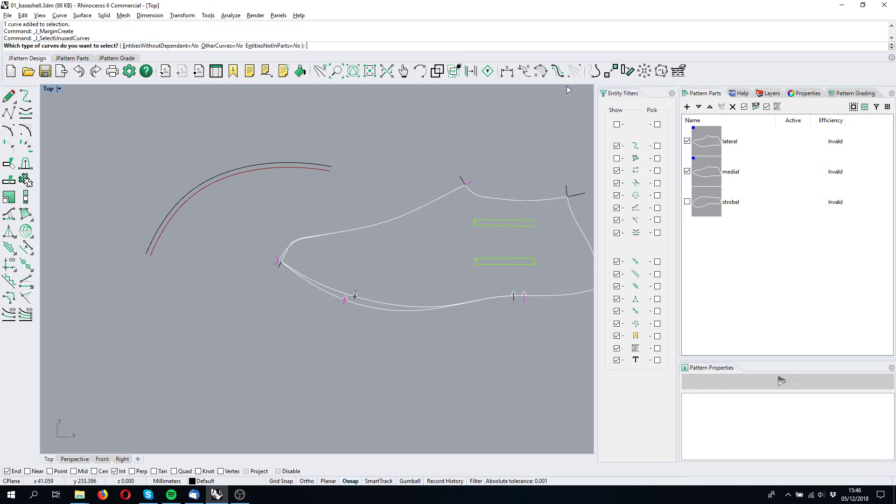
left_click(275, 45)
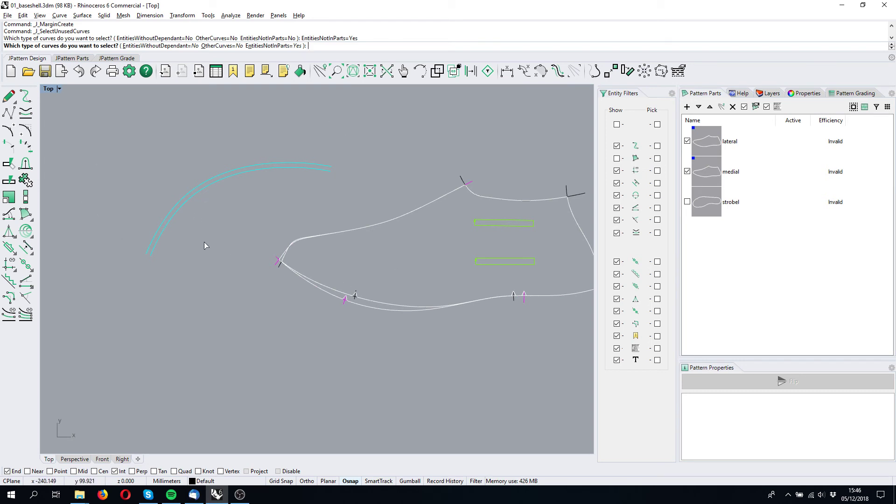
key("Return")
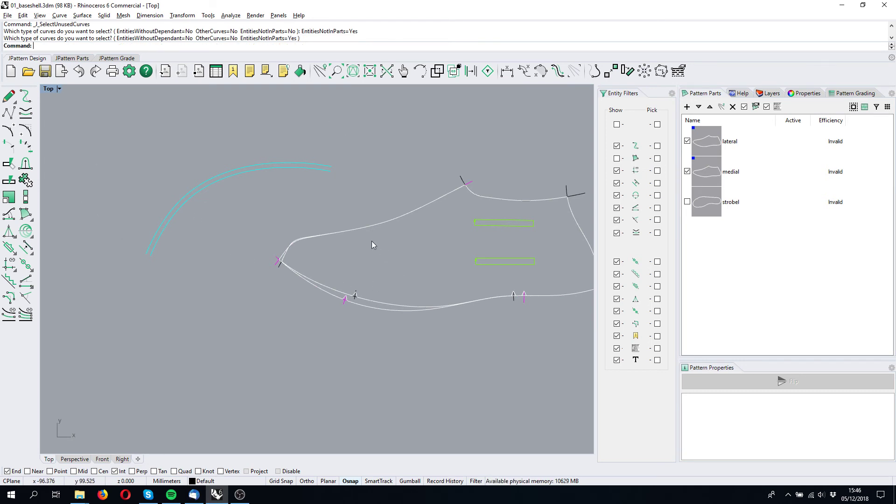
key("Delete")
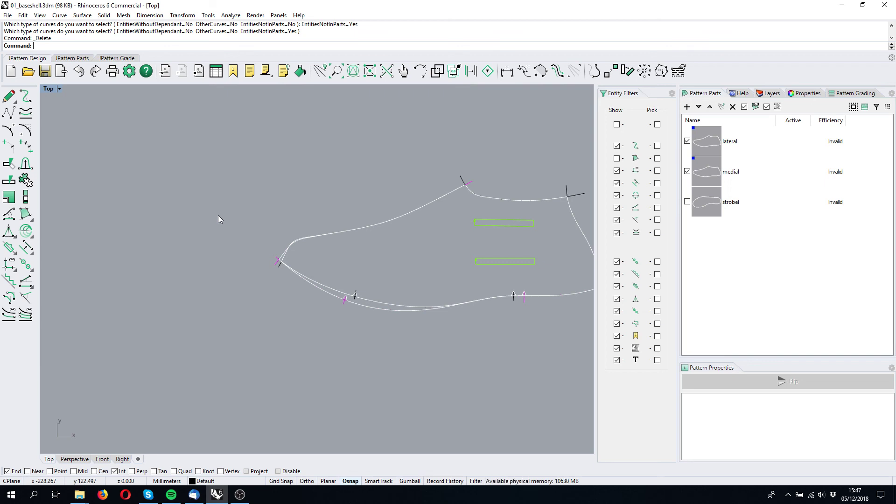
right_click_drag(411, 219, 343, 220)
scroll(375, 228, "up", 2)
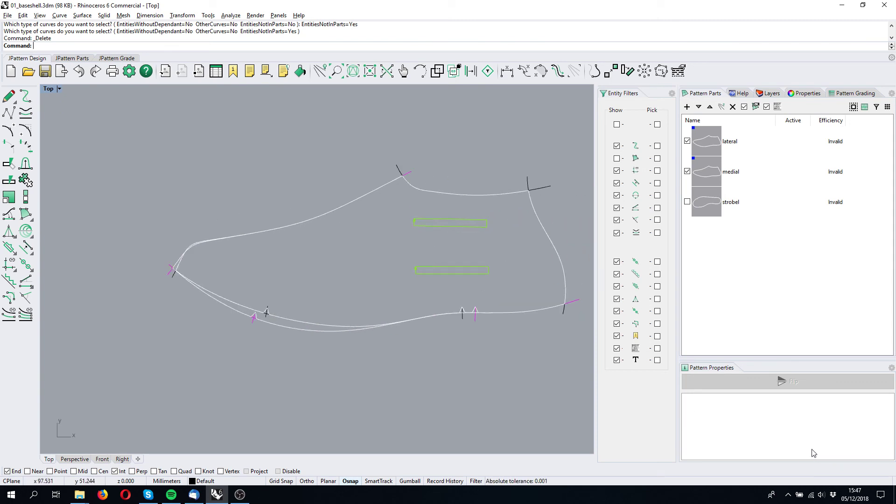
left_click(788, 494)
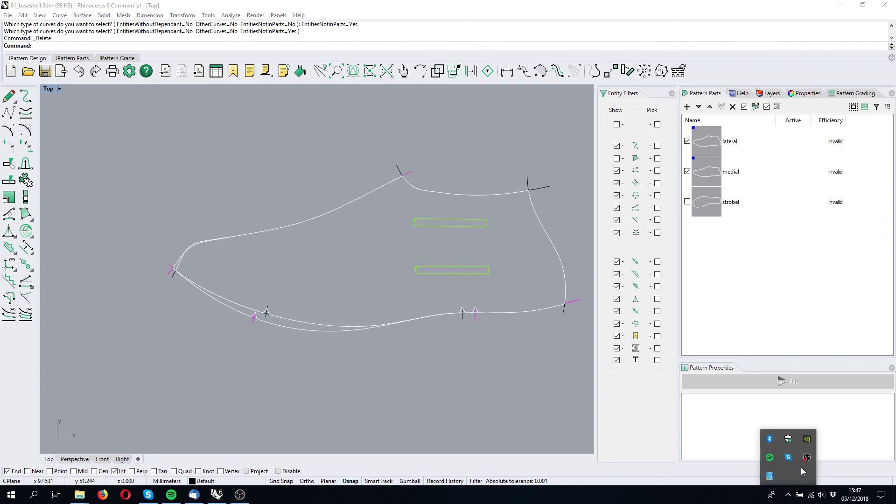